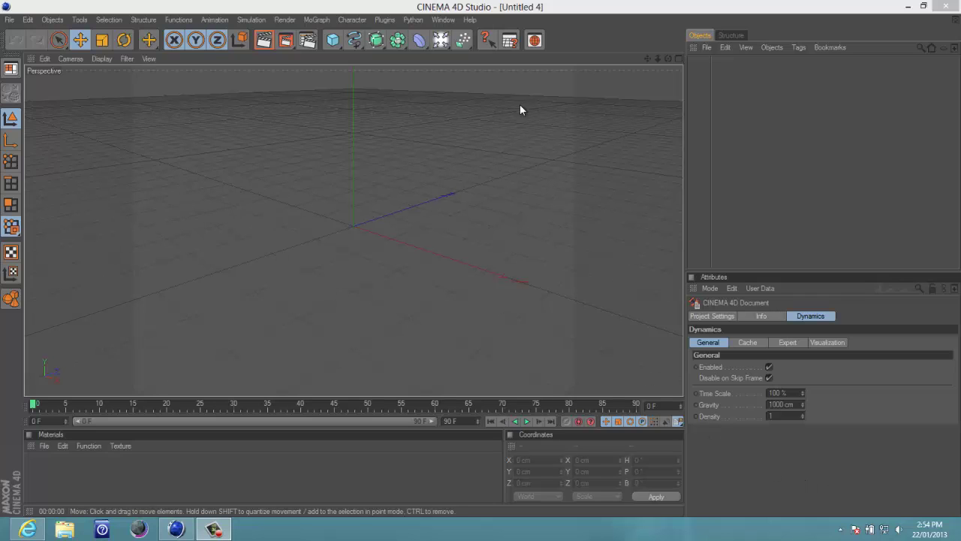
- Orbit the perspective view and browse the plugin scripts list before dismissing it
{"action": "left_click_drag", "start_coordinate": [668, 58], "coordinate": [464, 264]}
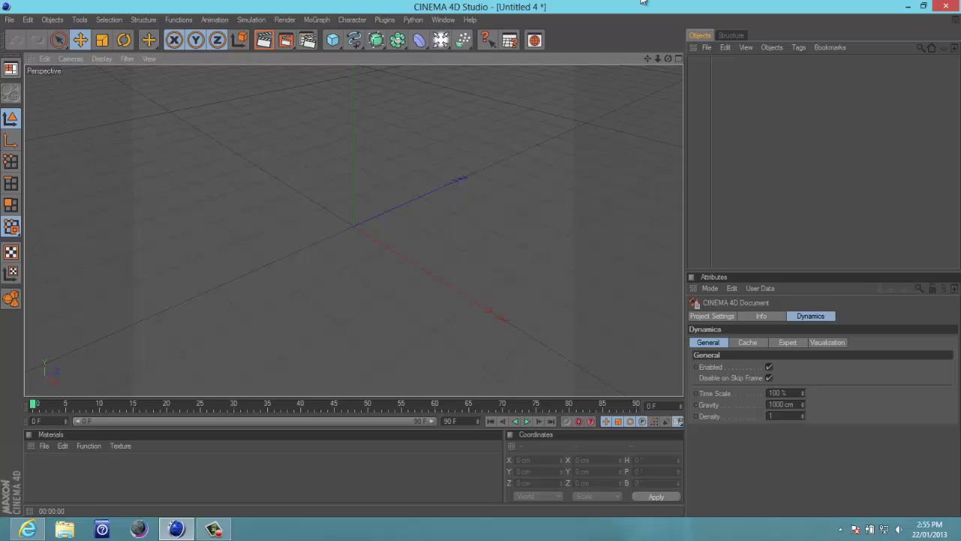
{"action": "left_click", "coordinate": [385, 19]}
{"action": "mouse_move", "coordinate": [398, 53]}
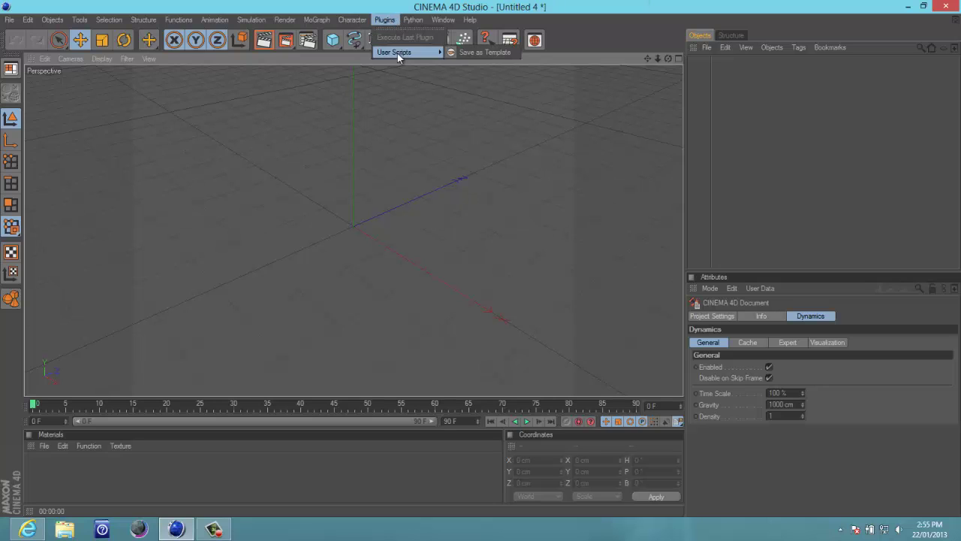
{"action": "left_click", "coordinate": [524, 190]}
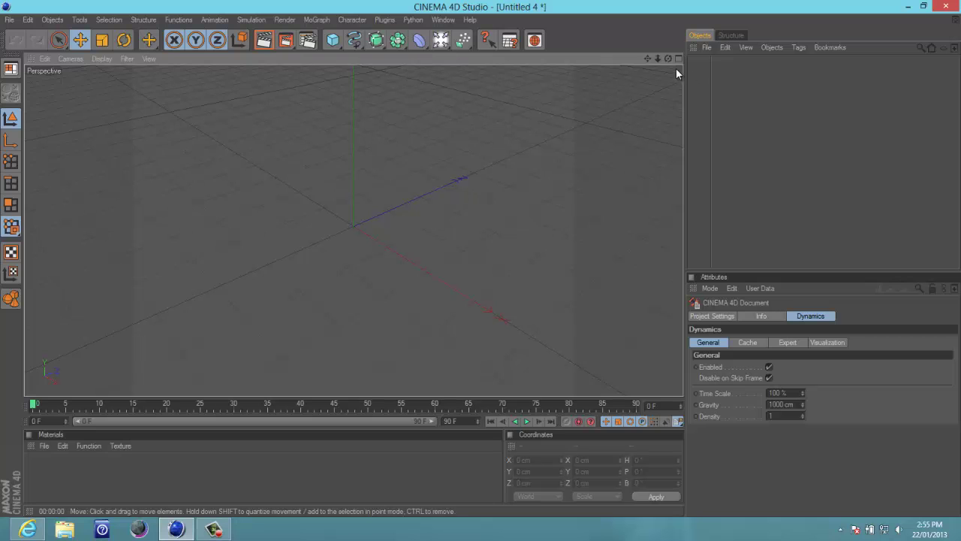
{"action": "left_click_drag", "start_coordinate": [667, 57], "coordinate": [437, 116]}
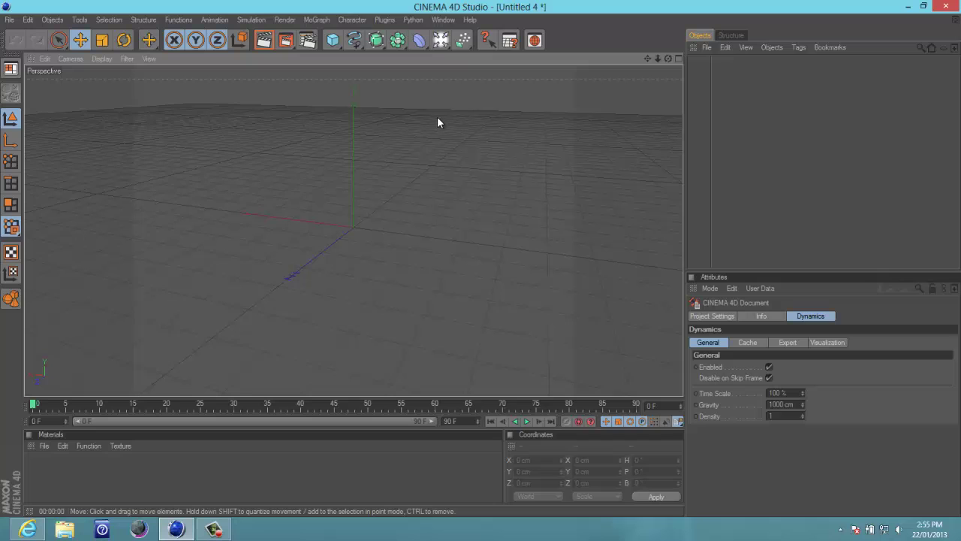
- Add a Floor object and a Sky object from the Light flyout
{"action": "left_click", "coordinate": [440, 40]}
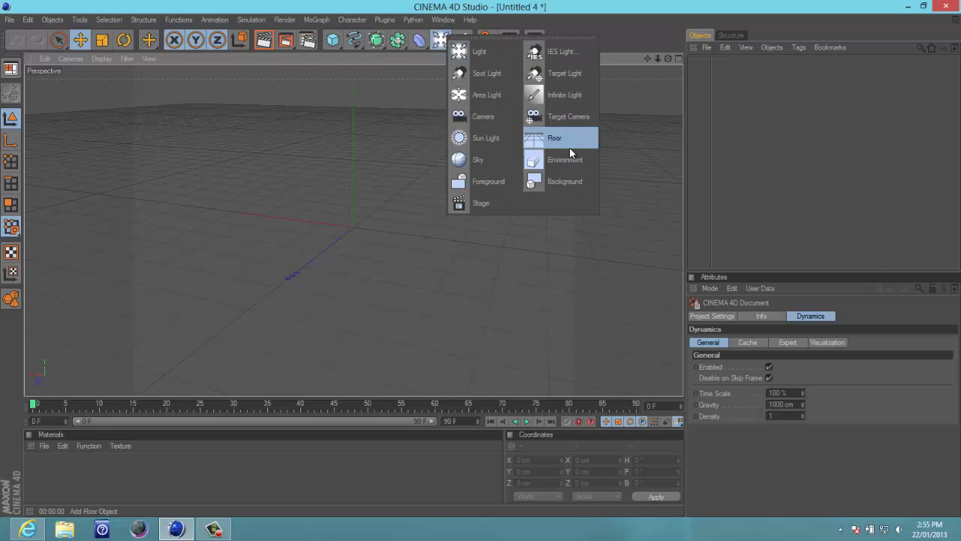
{"action": "left_click", "coordinate": [556, 141]}
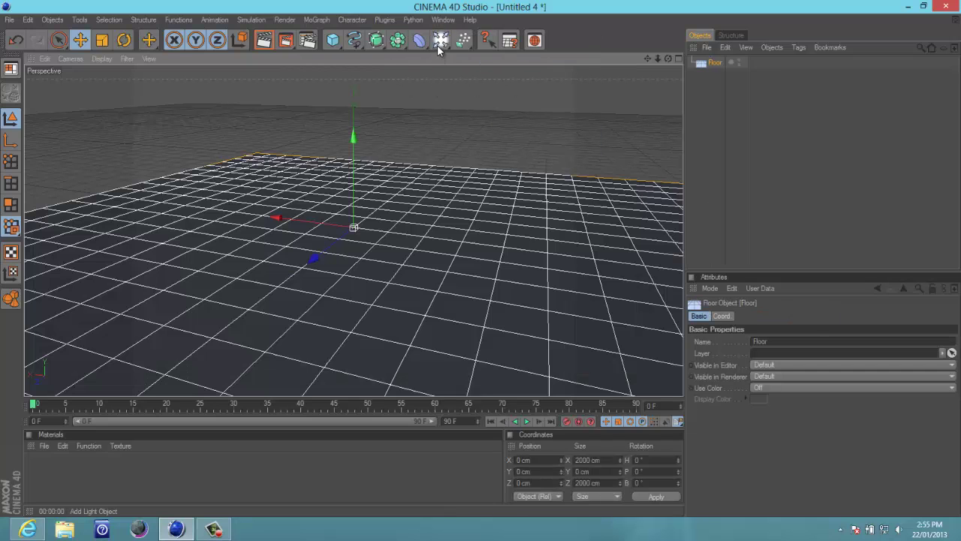
{"action": "left_click", "coordinate": [438, 42]}
{"action": "left_click", "coordinate": [503, 163]}
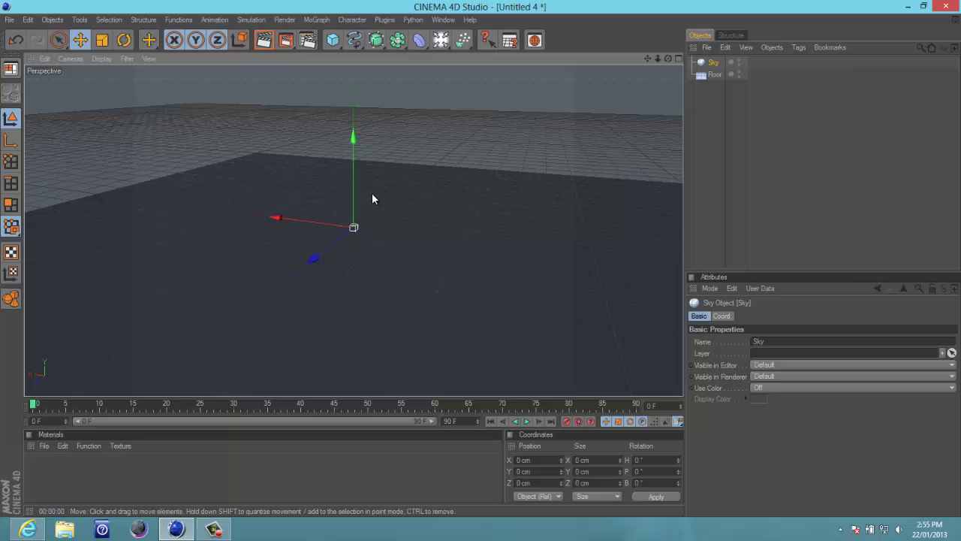
- Add PyroCluster twice, then PyroCluster - VolumeTracer, from the Material Manager's File > Shader menu
{"action": "left_click", "coordinate": [43, 444]}
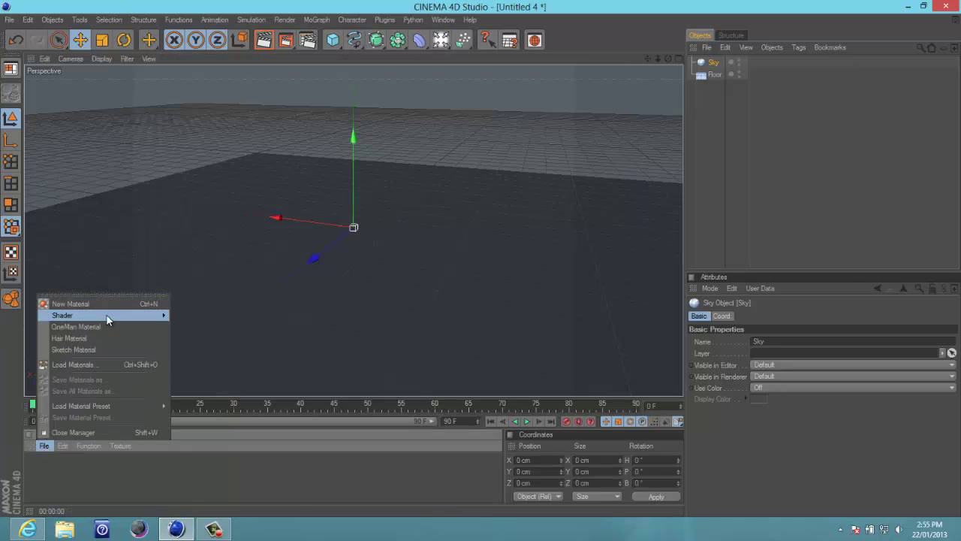
{"action": "mouse_move", "coordinate": [108, 319]}
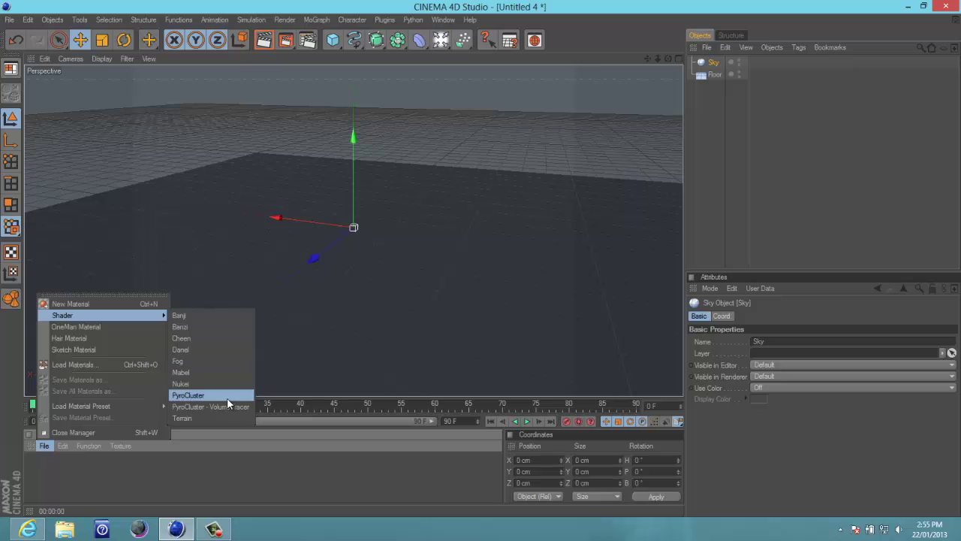
{"action": "left_click", "coordinate": [227, 397]}
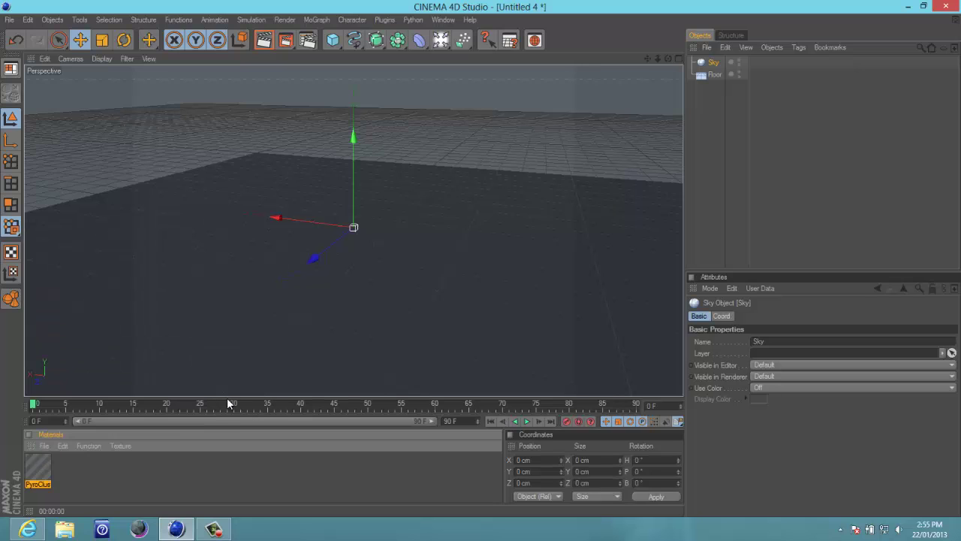
{"action": "left_click", "coordinate": [45, 447]}
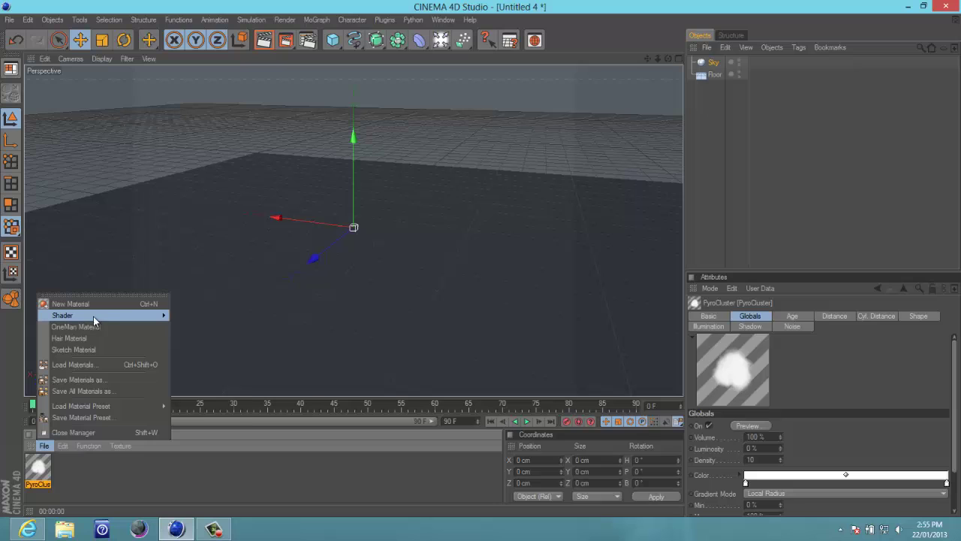
{"action": "mouse_move", "coordinate": [95, 317]}
{"action": "left_click", "coordinate": [210, 396]}
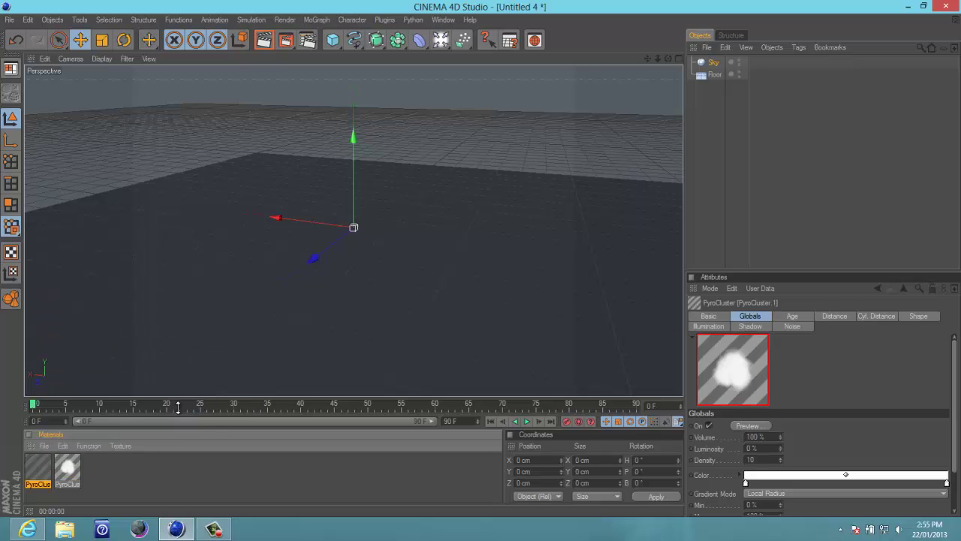
{"action": "left_click", "coordinate": [45, 448]}
{"action": "mouse_move", "coordinate": [86, 315]}
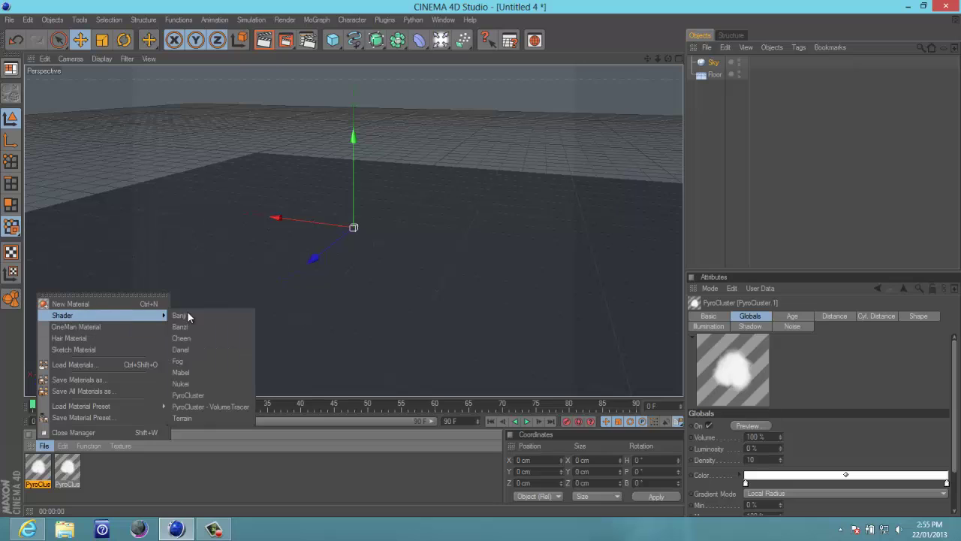
{"action": "left_click", "coordinate": [224, 406]}
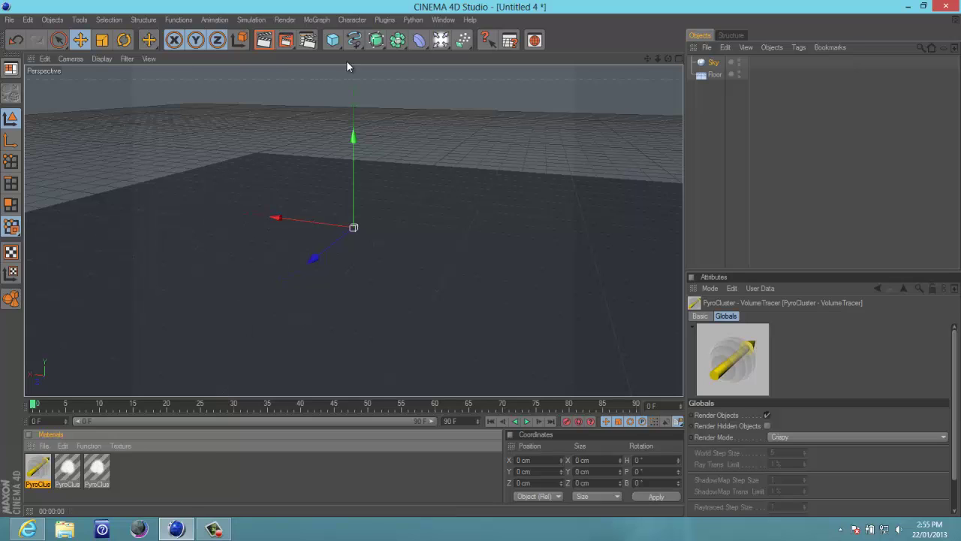
- Add an Environment object, raise it on Y, and drop the VolumeTracer material onto it
{"action": "left_click_drag", "start_coordinate": [440, 40], "coordinate": [573, 162]}
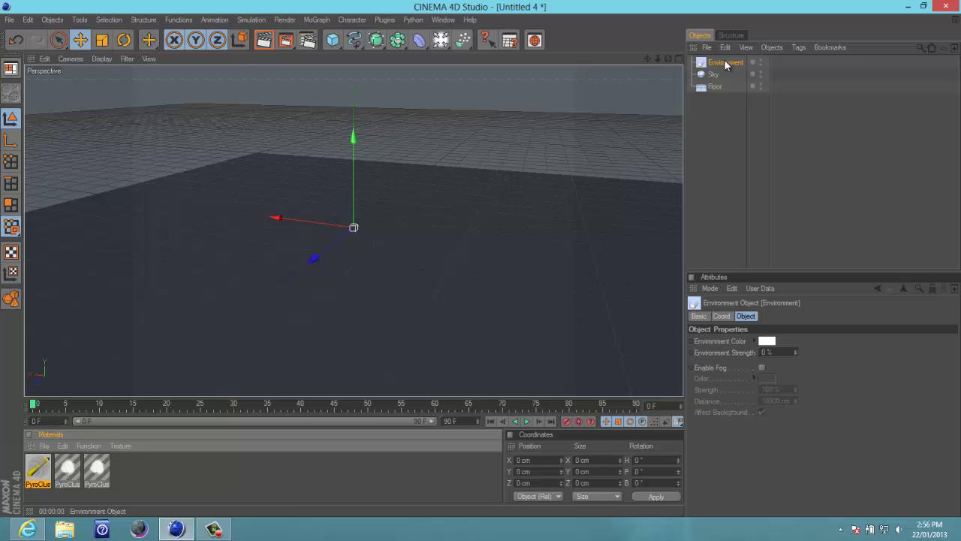
{"action": "left_click_drag", "start_coordinate": [353, 139], "coordinate": [353, 82]}
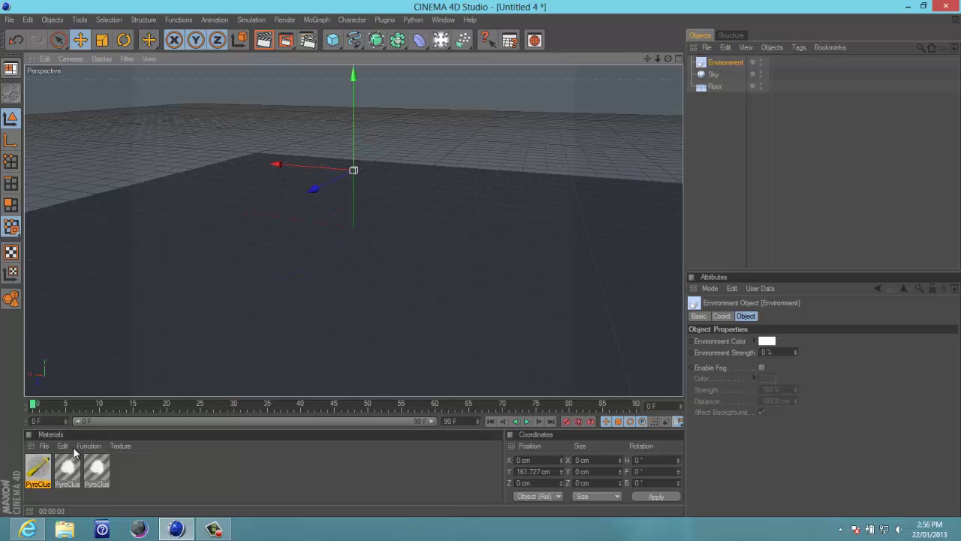
{"action": "left_click_drag", "start_coordinate": [30, 470], "coordinate": [726, 64]}
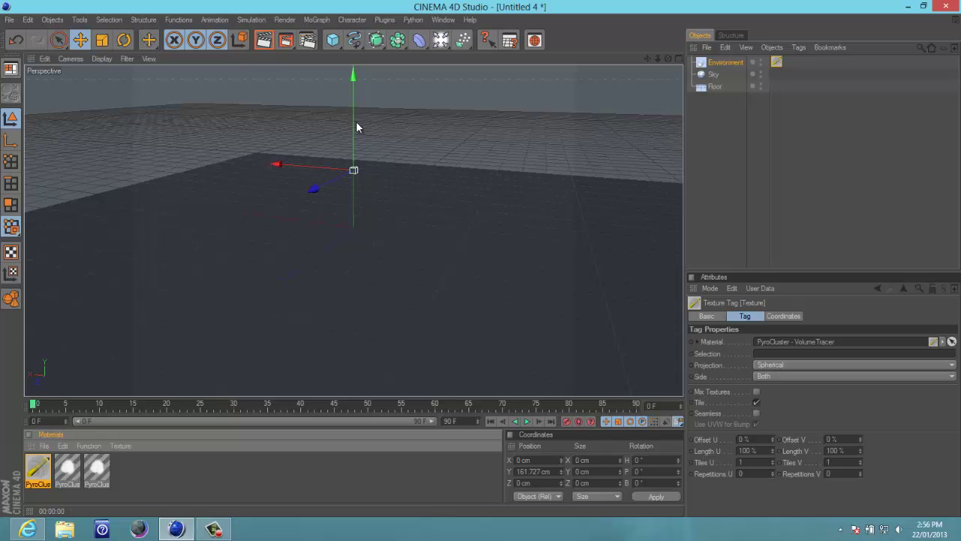
{"action": "left_click_drag", "start_coordinate": [356, 128], "coordinate": [399, 210]}
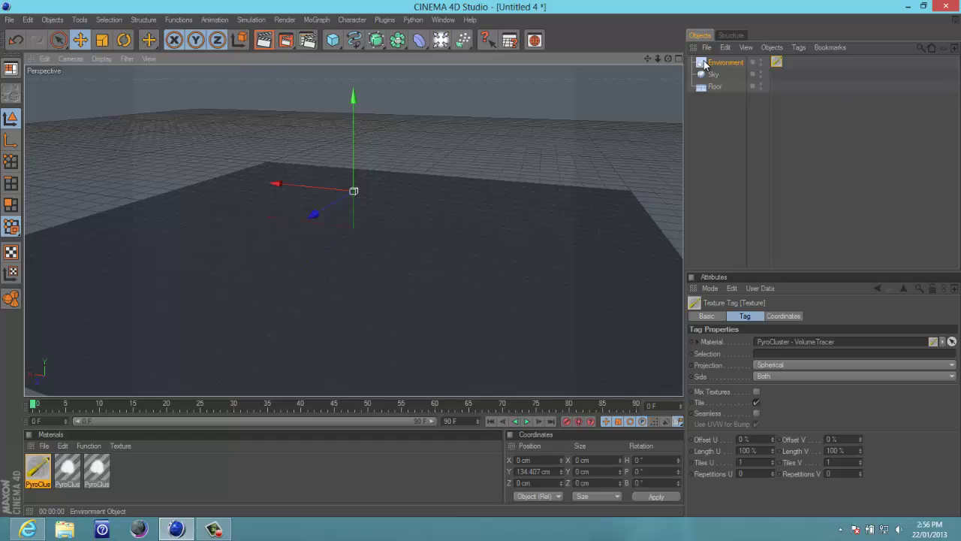
- Add two particle emitters from the particle flyout
{"action": "left_click", "coordinate": [463, 40]}
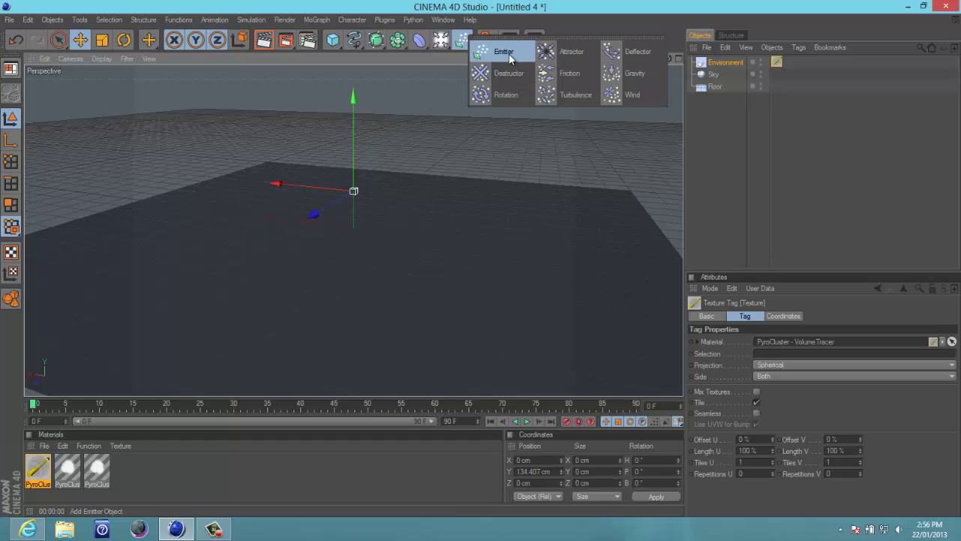
{"action": "left_click", "coordinate": [503, 52]}
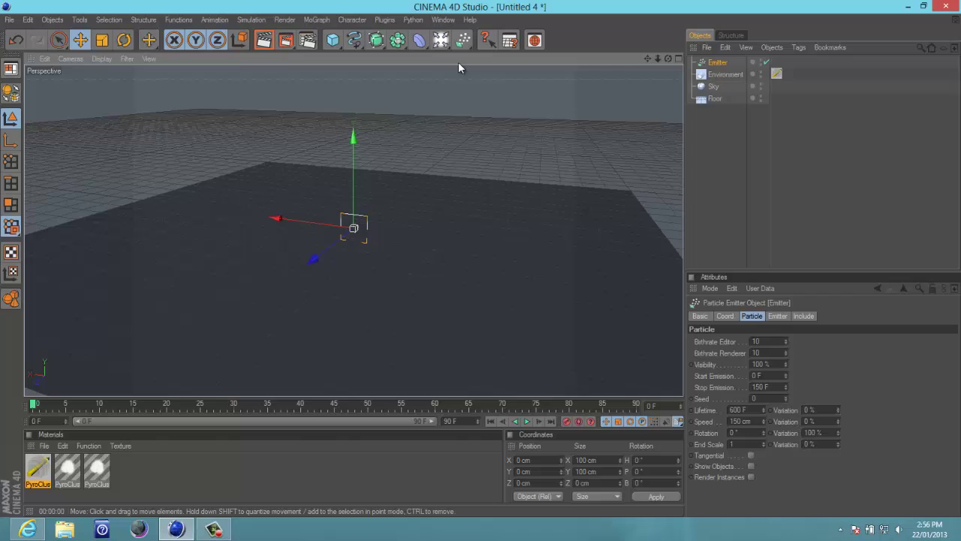
{"action": "left_click", "coordinate": [463, 39]}
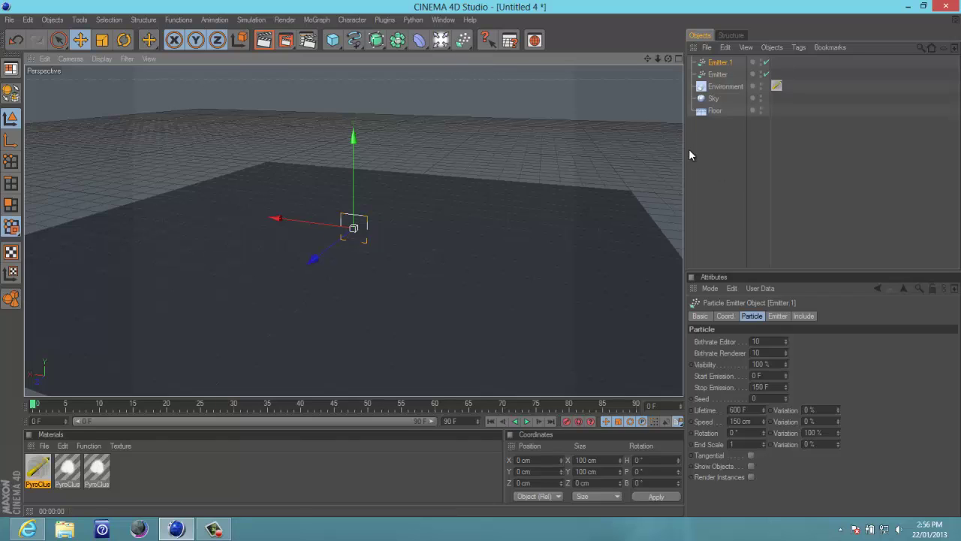
- Rename the second emitter to Smoke and the first to Fire
{"action": "double_click", "coordinate": [719, 61]}
{"action": "type", "text": "S"}
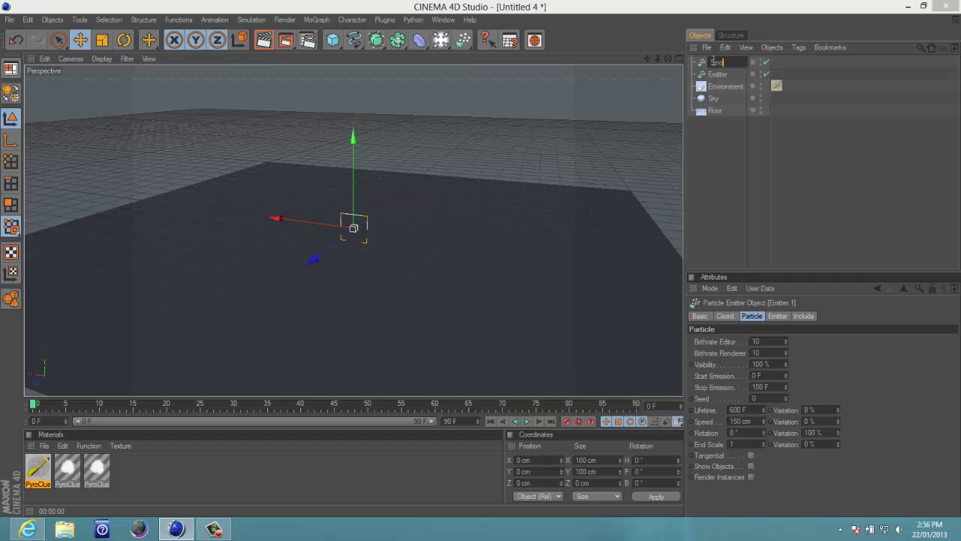
{"action": "type", "text": "moke"}
{"action": "key", "text": "Return"}
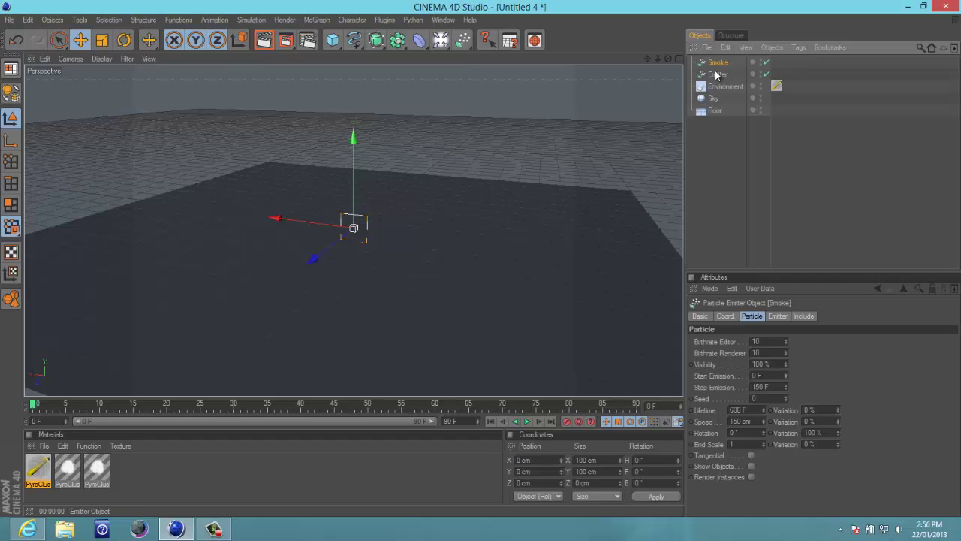
{"action": "double_click", "coordinate": [718, 75]}
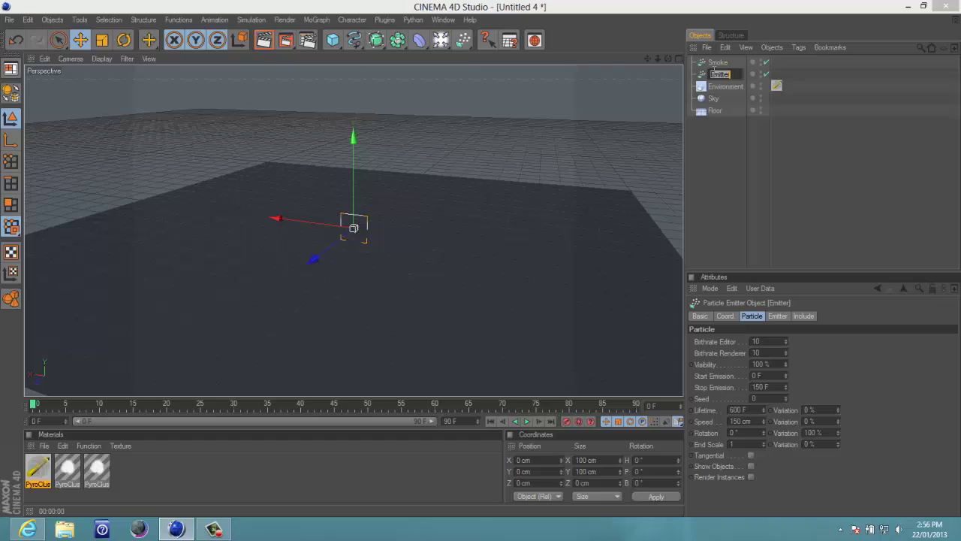
{"action": "type", "text": "Fire"}
{"action": "key", "text": "Return"}
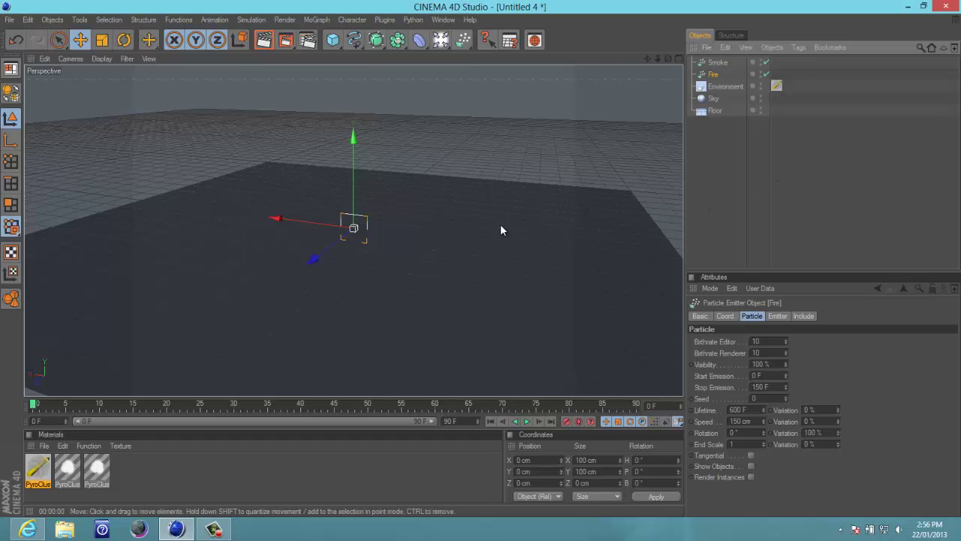
- Raise the Fire emitter and enter 300 × 300 in its basic size fields
{"action": "left_click_drag", "start_coordinate": [348, 166], "coordinate": [482, 259]}
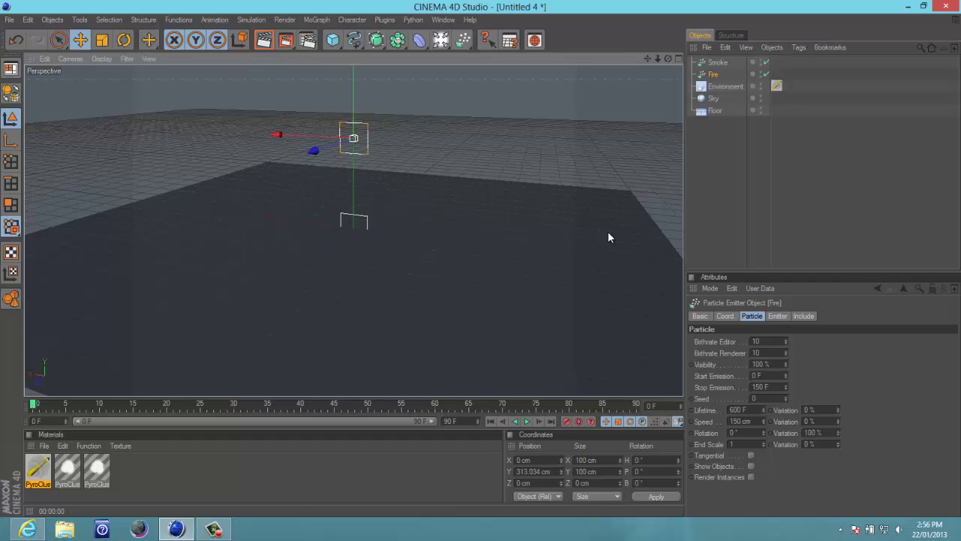
{"action": "left_click", "coordinate": [724, 316]}
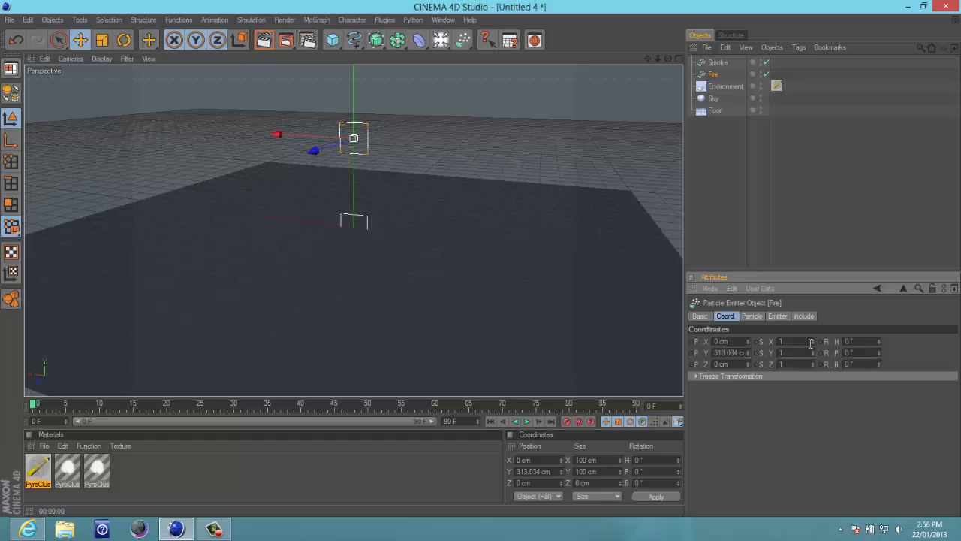
{"action": "left_click", "coordinate": [702, 316]}
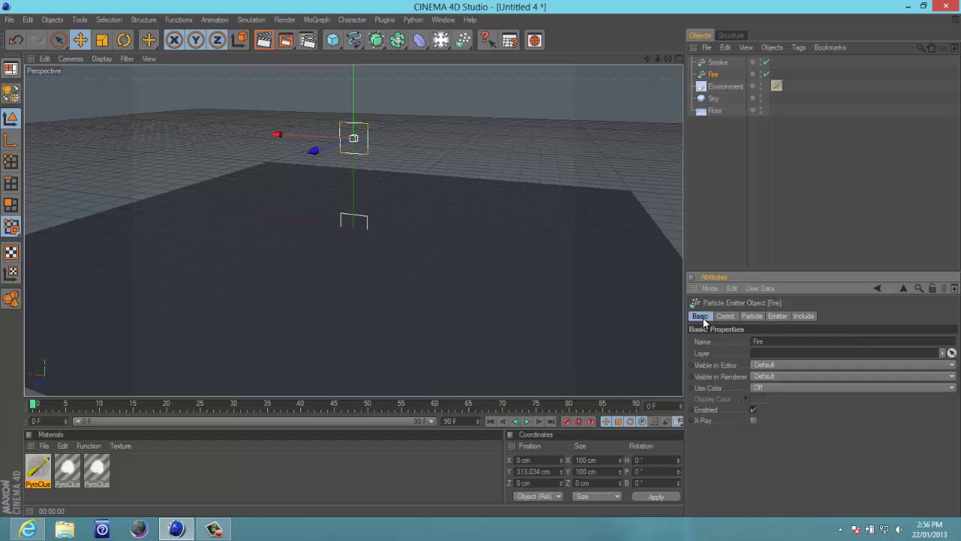
{"action": "double_click", "coordinate": [587, 460]}
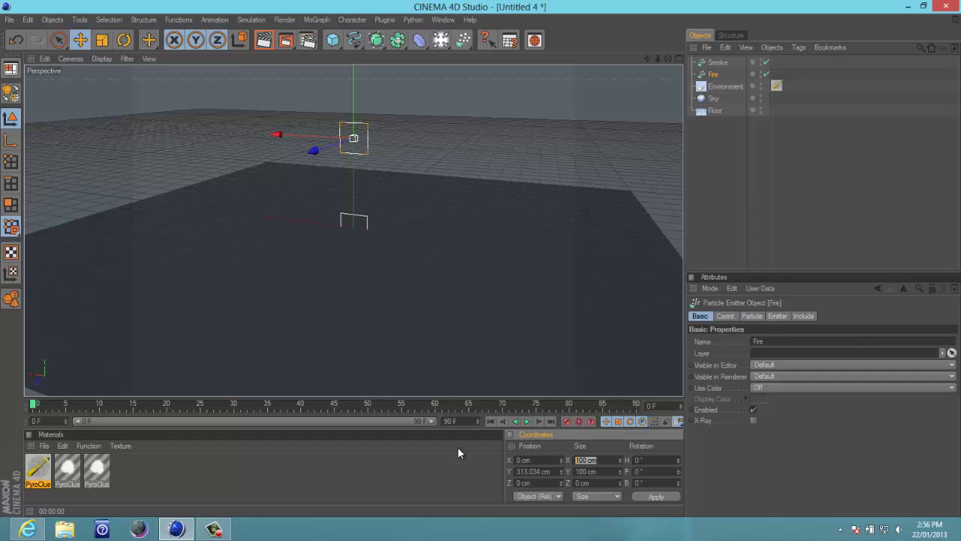
{"action": "type", "text": "300"}
{"action": "key", "text": "Tab"}
{"action": "type", "text": "300"}
{"action": "left_click", "coordinate": [864, 482]}
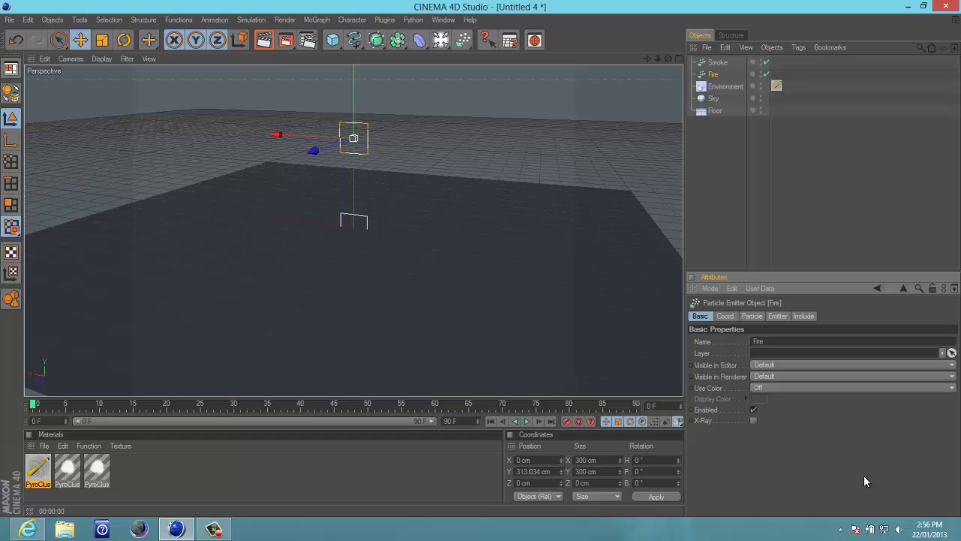
- Revert those basic size fields back to 100 × 100 cm
{"action": "left_click", "coordinate": [606, 461]}
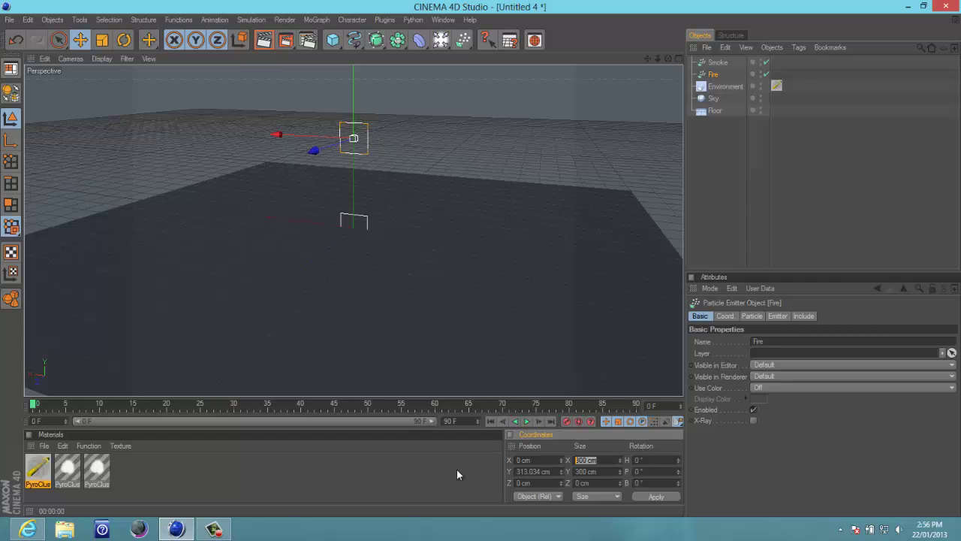
{"action": "type", "text": "100"}
{"action": "key", "text": "Tab"}
{"action": "type", "text": "100"}
{"action": "left_click", "coordinate": [843, 435]}
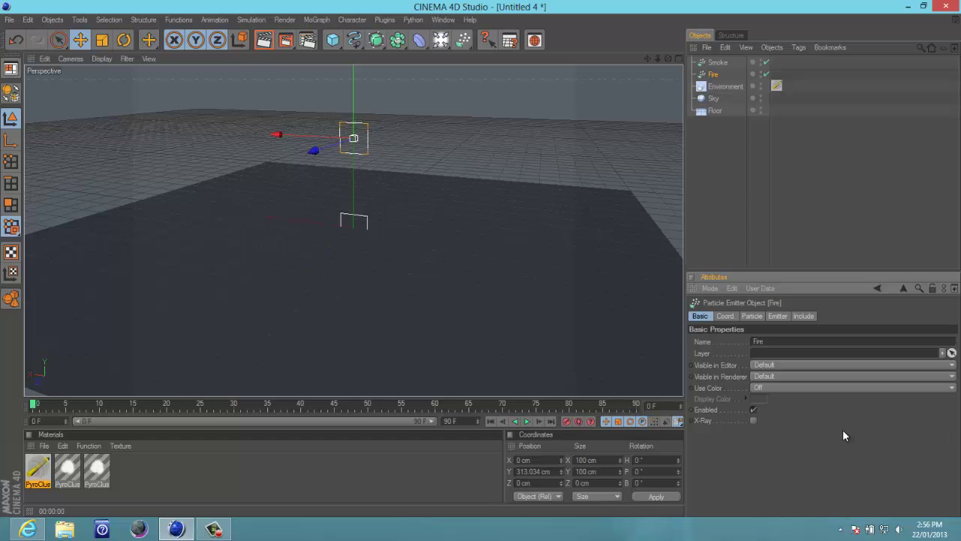
- Set the Fire emitter's X-Size and Y-Size to 300 cm and move it left
{"action": "left_click", "coordinate": [777, 316]}
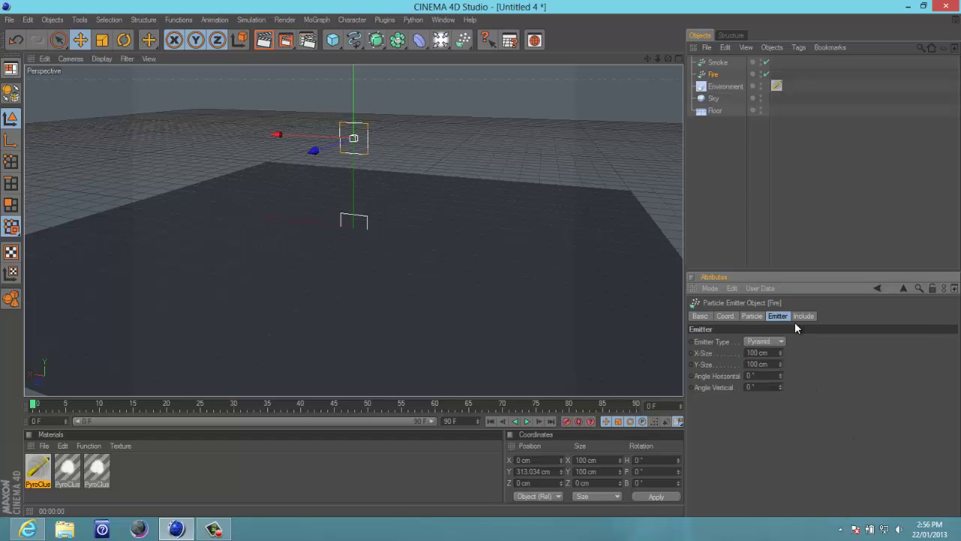
{"action": "left_click", "coordinate": [770, 352]}
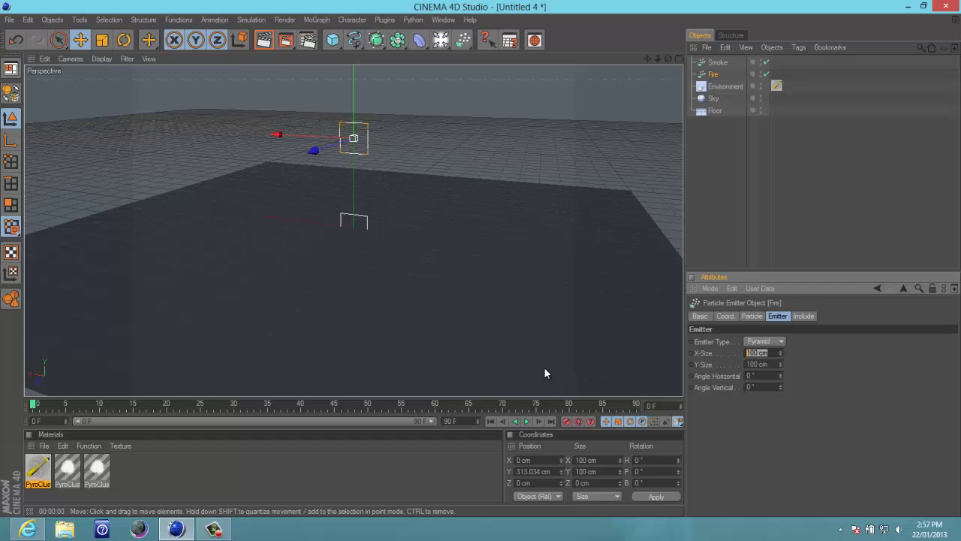
{"action": "type", "text": "300"}
{"action": "key", "text": "Return"}
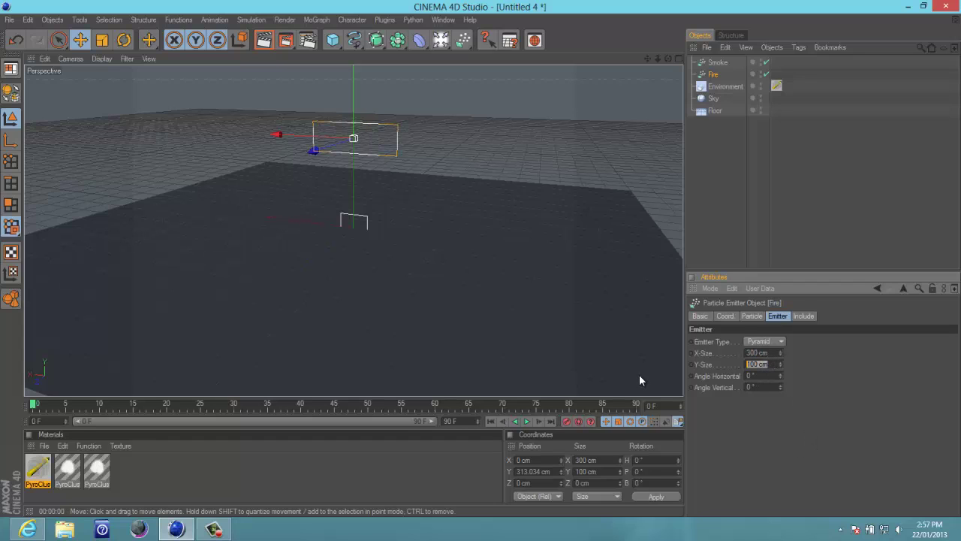
{"action": "type", "text": "300"}
{"action": "key", "text": "Return"}
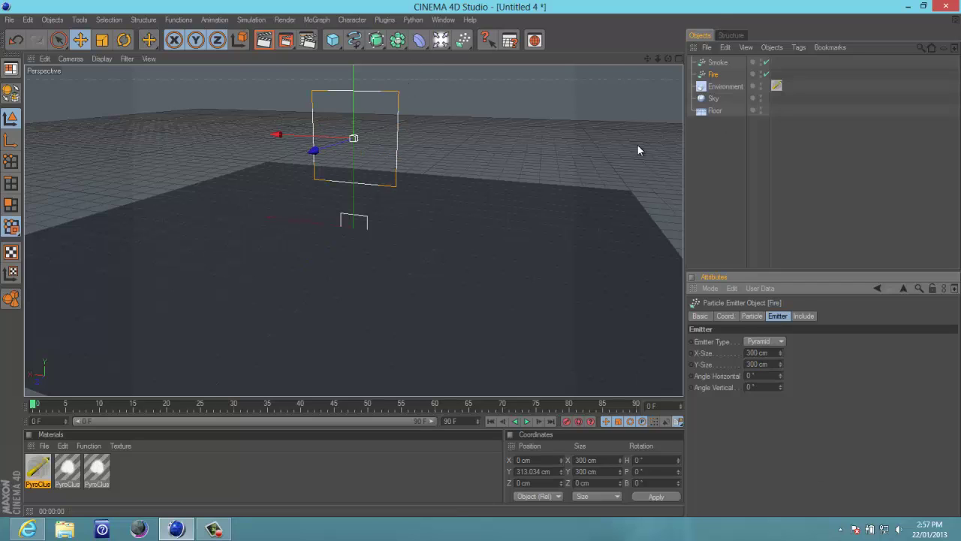
{"action": "left_click_drag", "start_coordinate": [306, 141], "coordinate": [476, 197]}
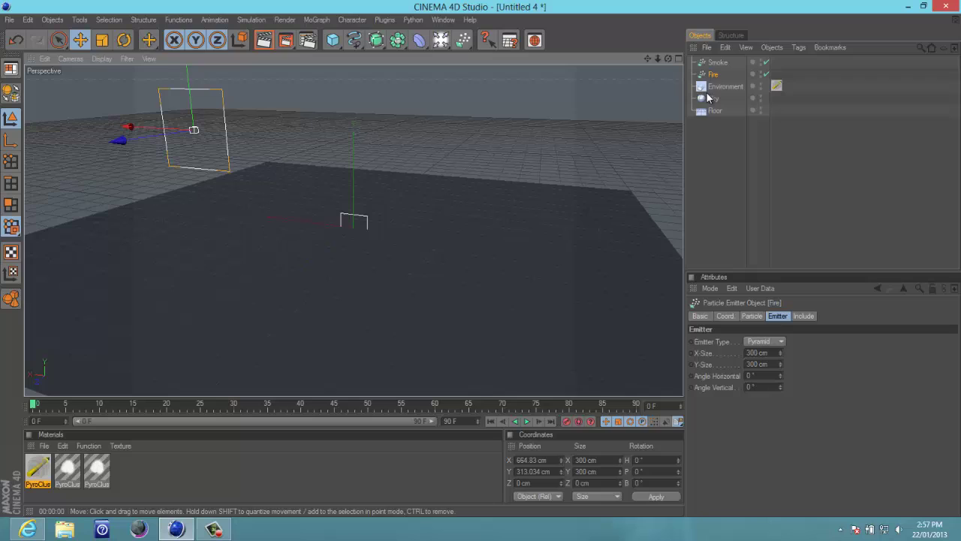
- Raise the Smoke emitter and set its Emitter X-Size and Y-Size to 300 cm
{"action": "left_click", "coordinate": [717, 62]}
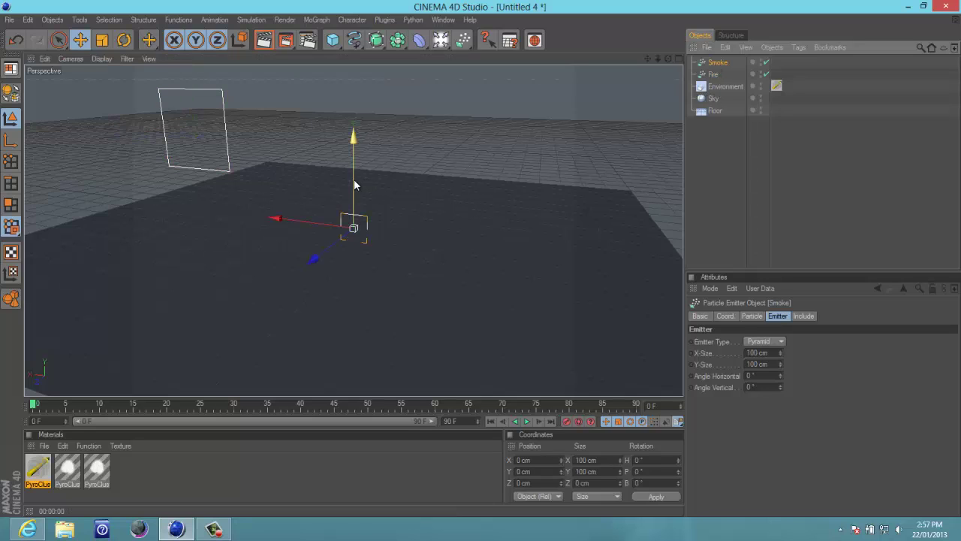
{"action": "left_click_drag", "start_coordinate": [354, 179], "coordinate": [481, 259]}
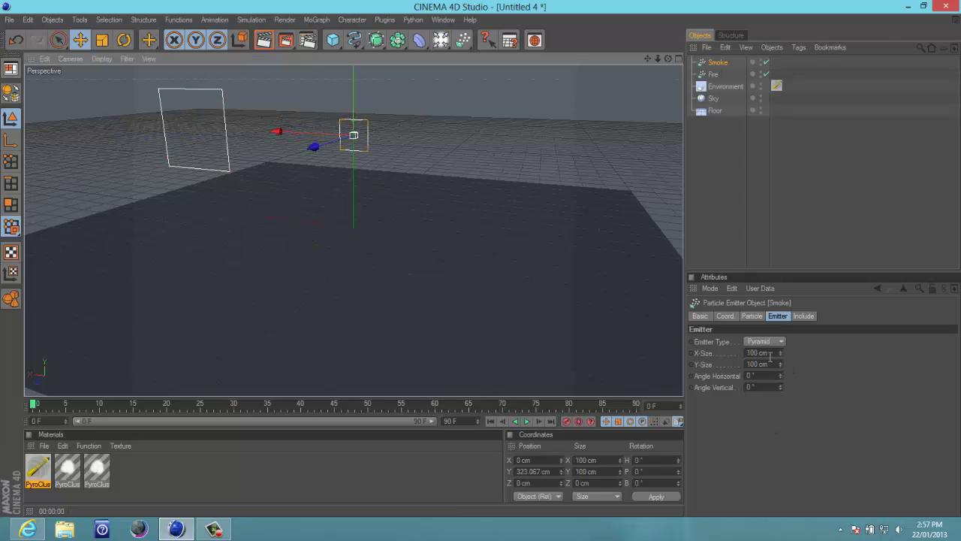
{"action": "left_click", "coordinate": [762, 353]}
{"action": "type", "text": "1"}
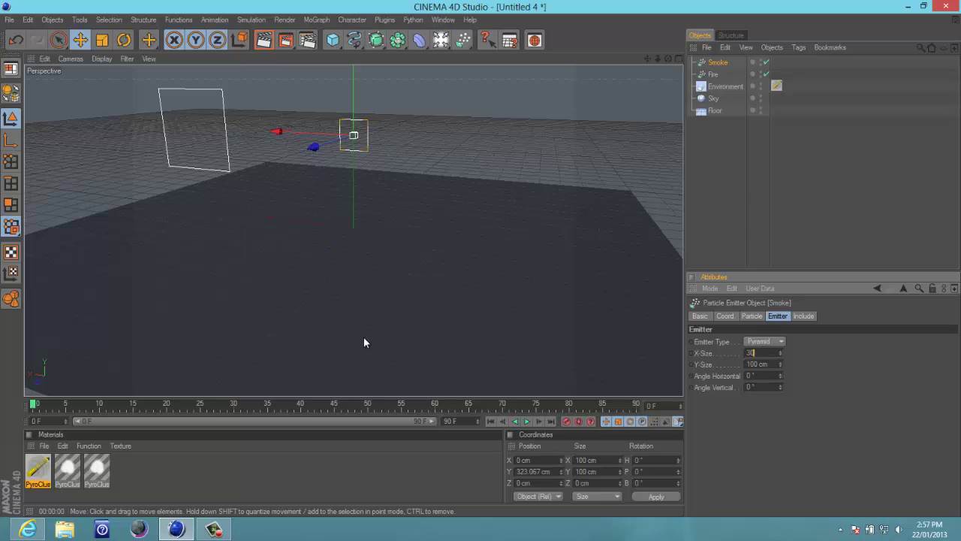
{"action": "type", "text": "00"}
{"action": "key", "text": "Tab"}
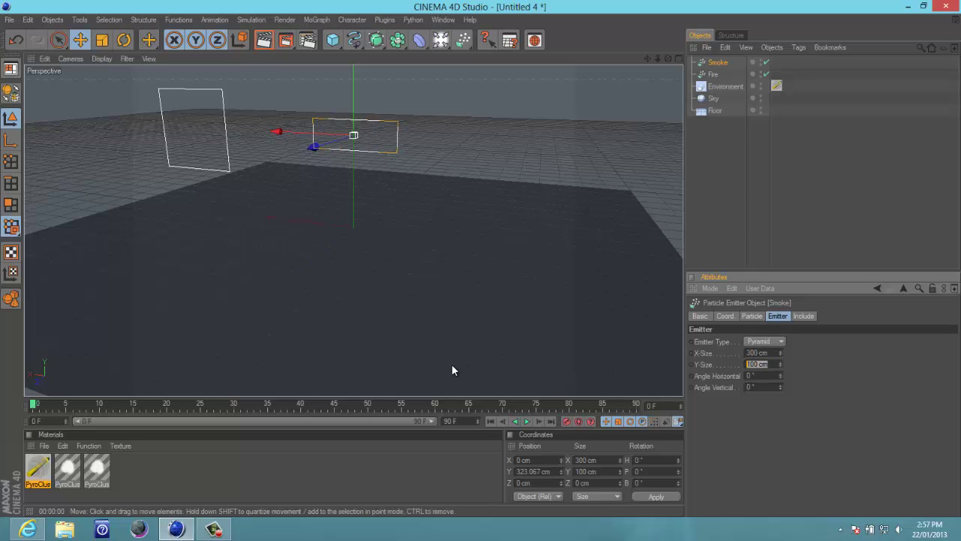
{"action": "type", "text": "300"}
{"action": "key", "text": "Return"}
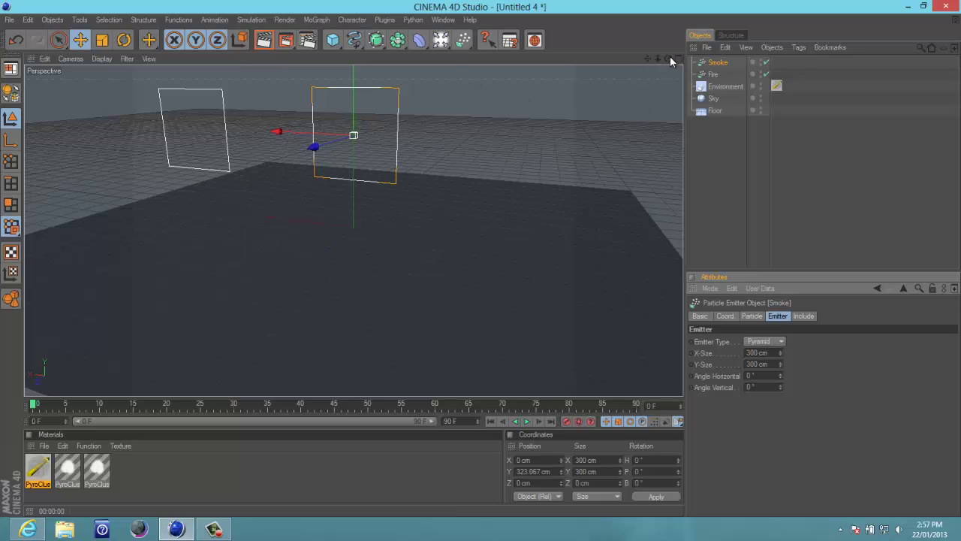
{"action": "mouse_move", "coordinate": [474, 259]}
{"action": "left_mouse_down", "text": "alt"}
{"action": "mouse_move", "coordinate": [489, 260]}
{"action": "mouse_move", "coordinate": [450, 260]}
{"action": "mouse_move", "coordinate": [483, 263]}
{"action": "left_mouse_up", "text": "alt"}
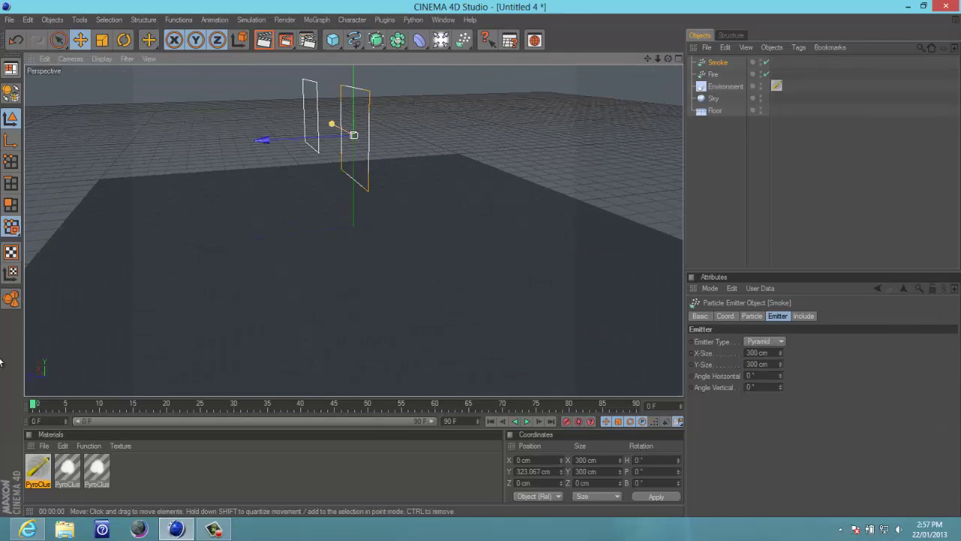
- Open PyroCluster.1 in the Material Editor and convert it with the Fire preset
{"action": "double_click", "coordinate": [71, 471]}
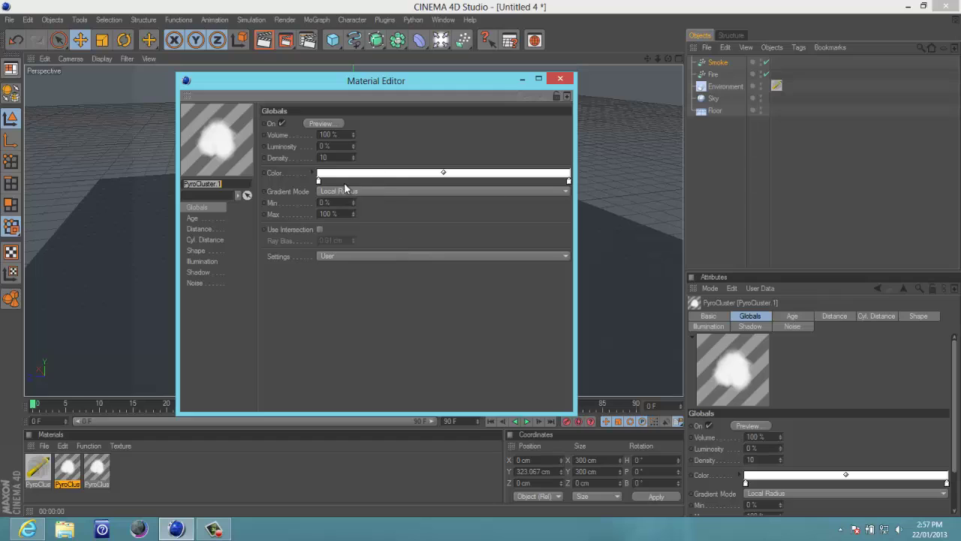
{"action": "left_click", "coordinate": [367, 255]}
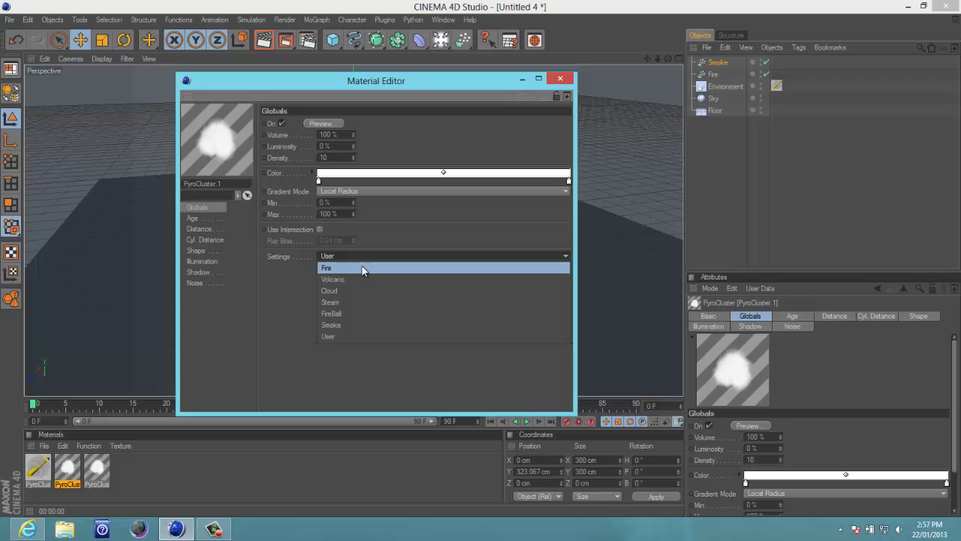
{"action": "left_click", "coordinate": [362, 267]}
{"action": "left_click", "coordinate": [491, 307]}
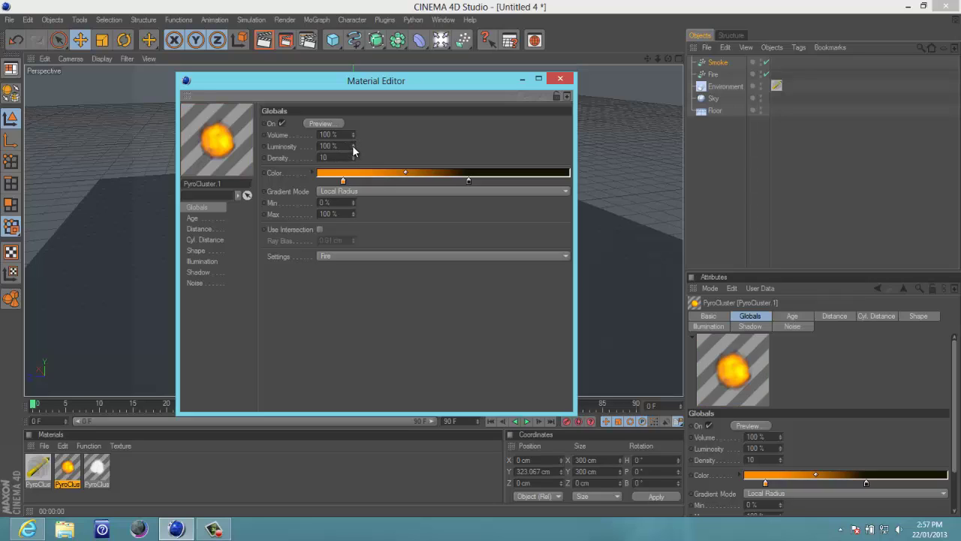
- Set the fire material's Luminosity to 100 %, Volume to 1 % and Density to 11.6
{"action": "left_click_drag", "start_coordinate": [352, 145], "coordinate": [352, 145]}
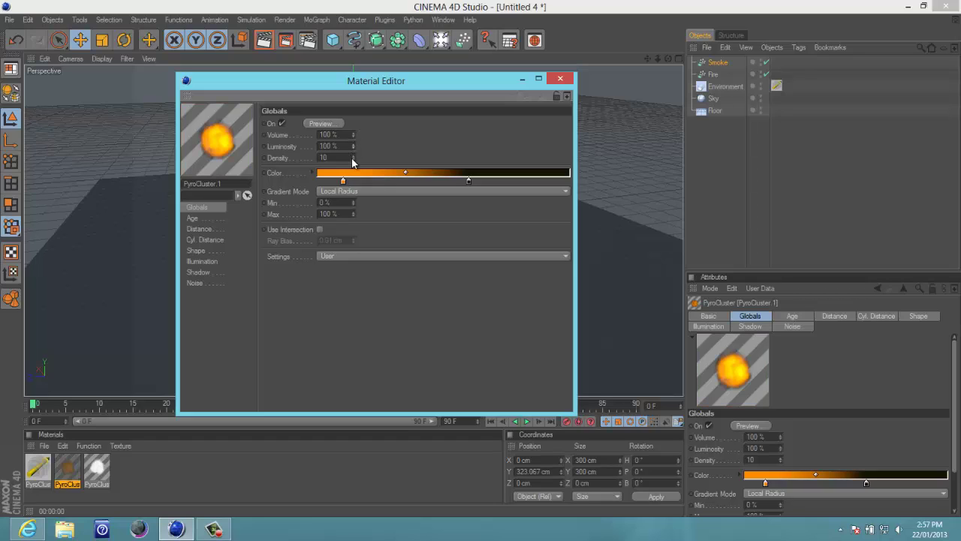
{"action": "left_click_drag", "start_coordinate": [354, 134], "coordinate": [354, 129]}
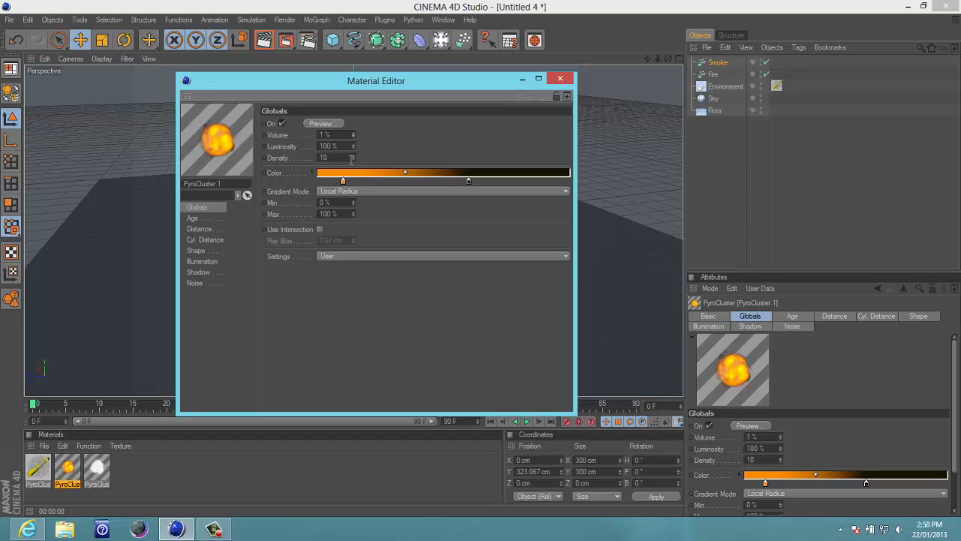
{"action": "left_click_drag", "start_coordinate": [355, 163], "coordinate": [352, 154]}
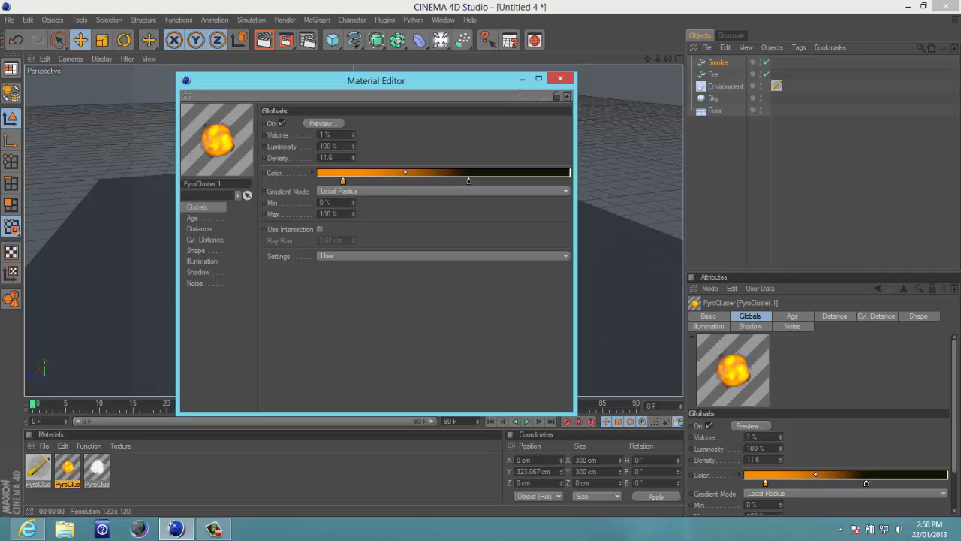
- Open the third PyroCluster material and convert it with the Smoke preset
{"action": "left_click", "coordinate": [101, 470]}
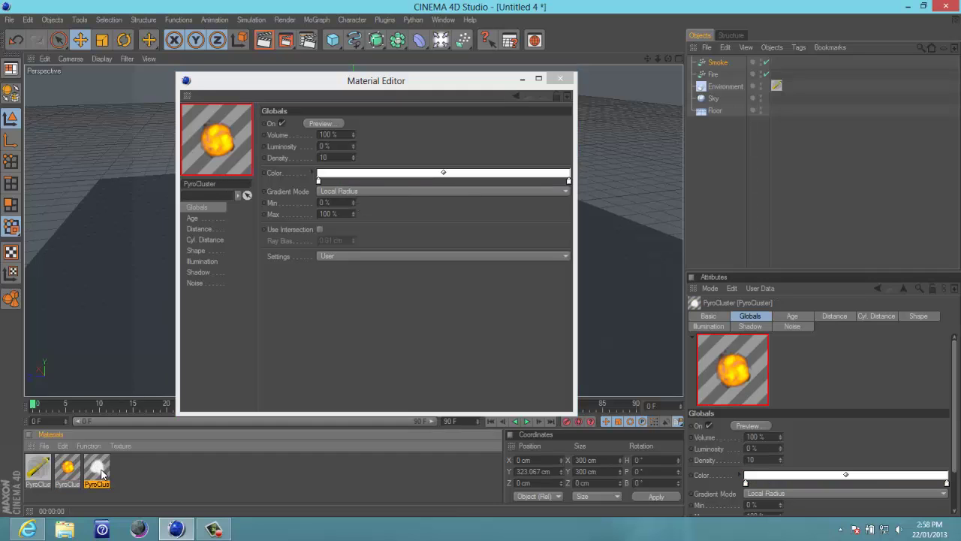
{"action": "left_click", "coordinate": [327, 256]}
{"action": "left_click", "coordinate": [342, 325]}
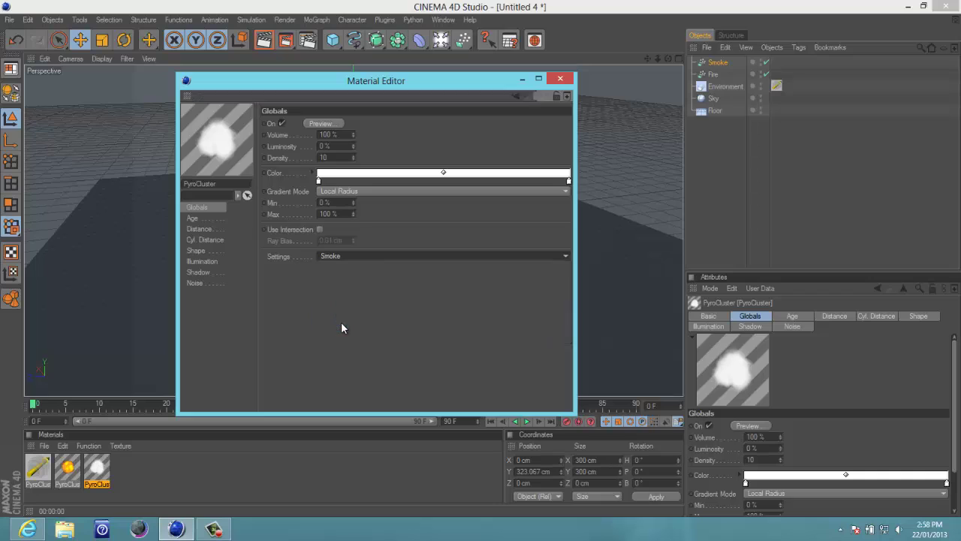
{"action": "left_click", "coordinate": [488, 306]}
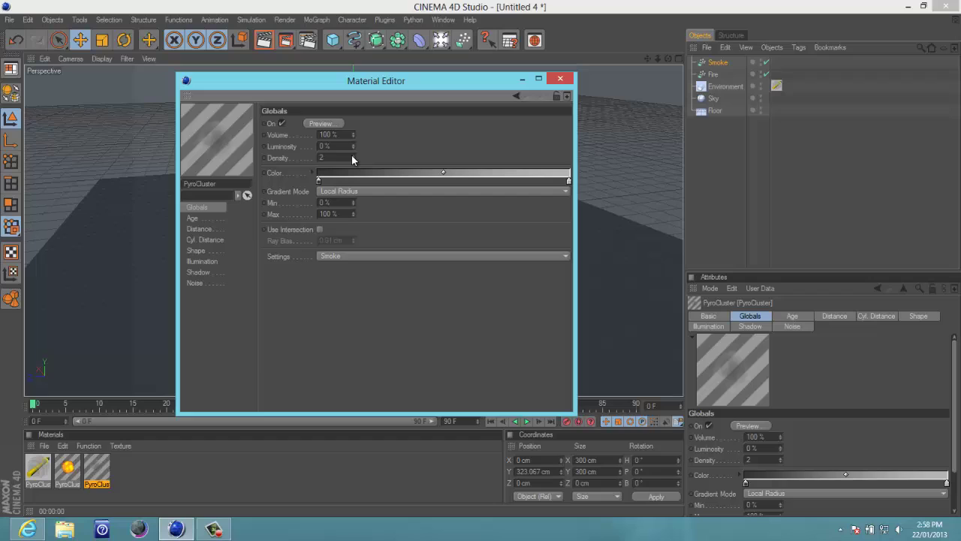
- Set the smoke material's Density to 10.1 and Luminosity to 32 %
{"action": "left_click_drag", "start_coordinate": [351, 155], "coordinate": [353, 158]}
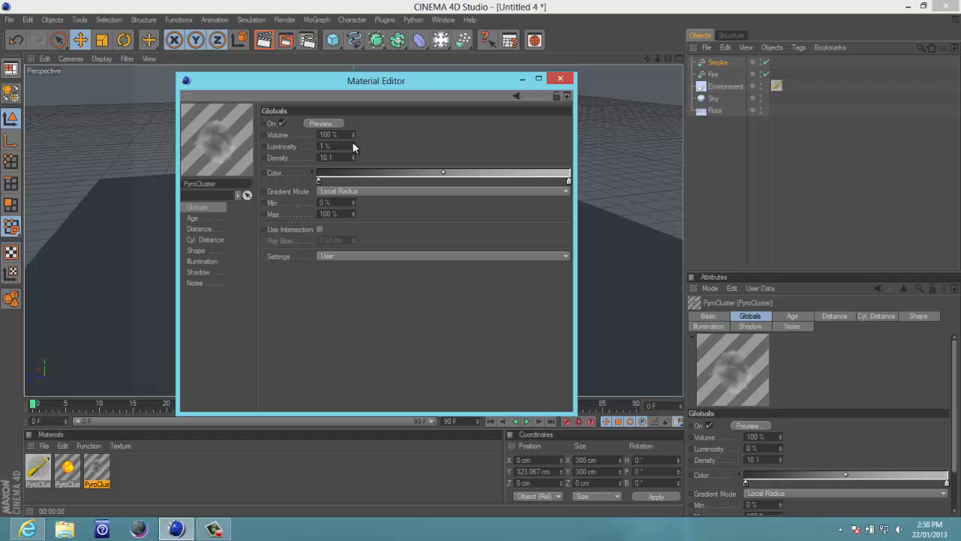
{"action": "left_click_drag", "start_coordinate": [353, 147], "coordinate": [347, 168]}
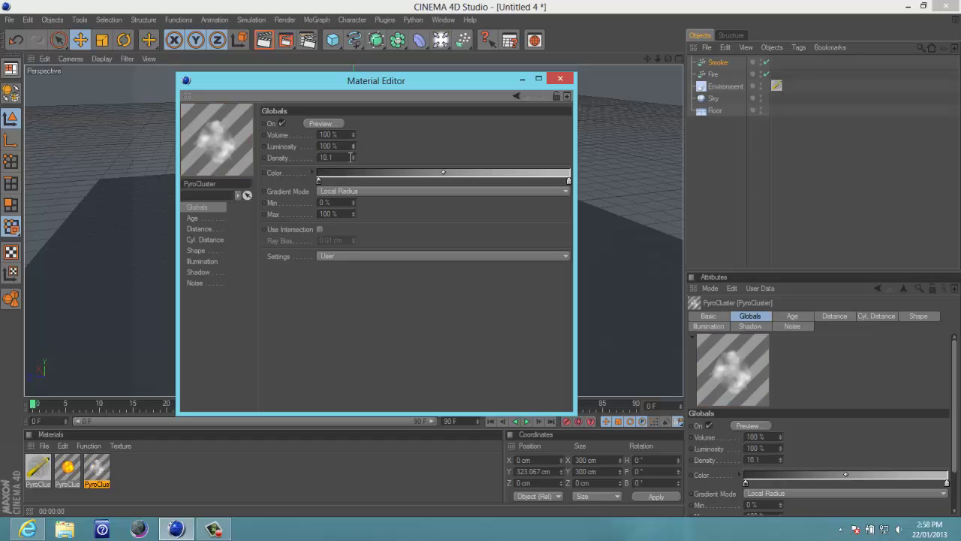
{"action": "mouse_move", "coordinate": [353, 145]}
{"action": "left_mouse_down"}
{"action": "mouse_move", "coordinate": [360, 156]}
{"action": "mouse_move", "coordinate": [352, 151]}
{"action": "left_mouse_up"}
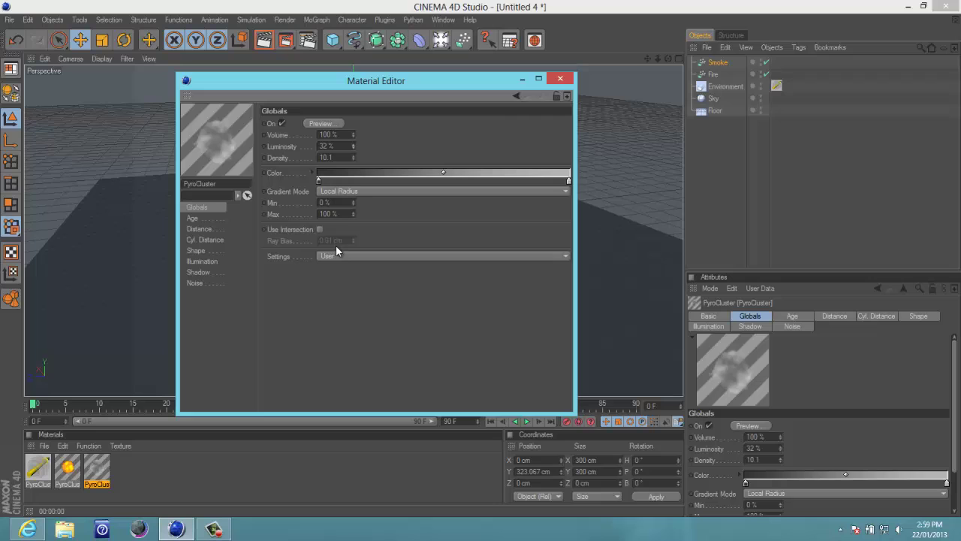
- Apply PyroCluster 1 to Fire and PyroCluster to Smoke, then play from a level front view
{"action": "left_click", "coordinate": [559, 79]}
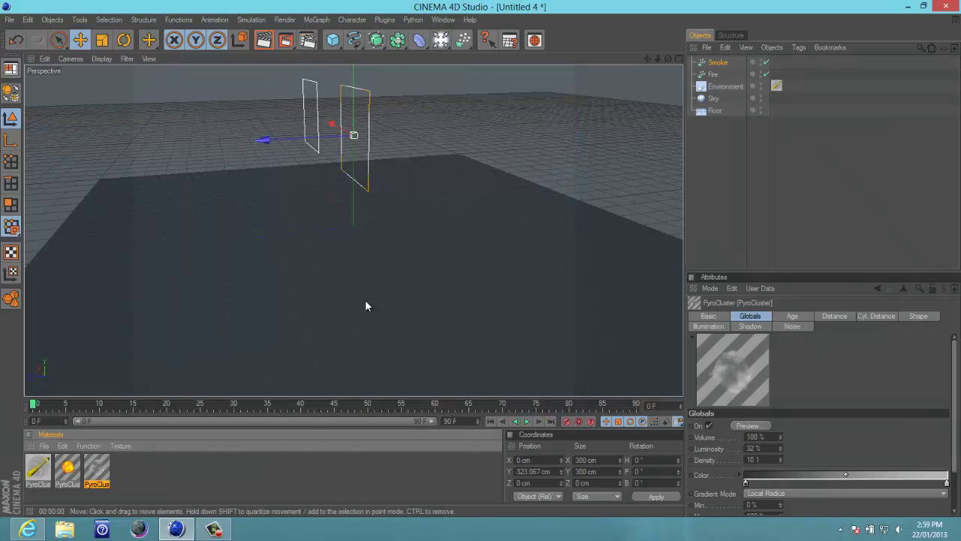
{"action": "left_click_drag", "start_coordinate": [83, 460], "coordinate": [719, 75]}
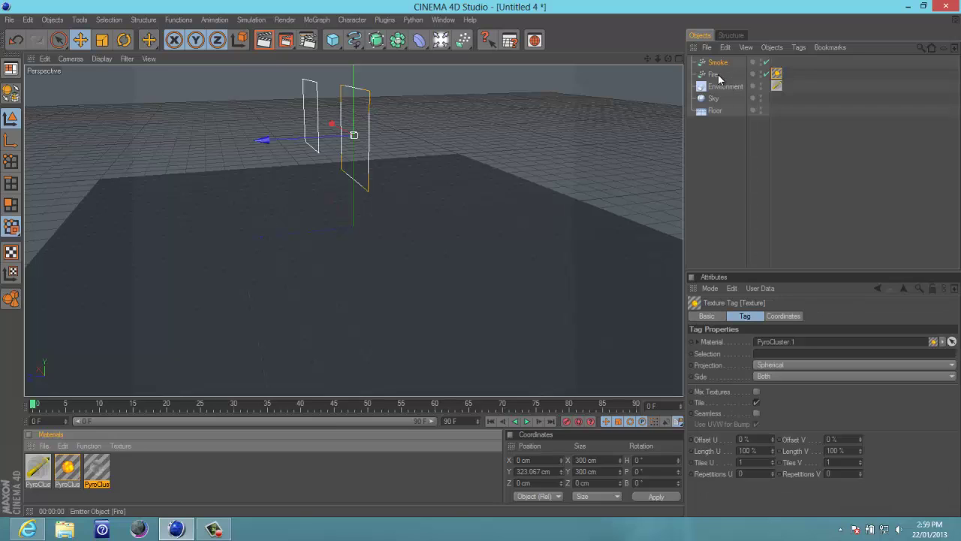
{"action": "left_click_drag", "start_coordinate": [100, 472], "coordinate": [717, 64]}
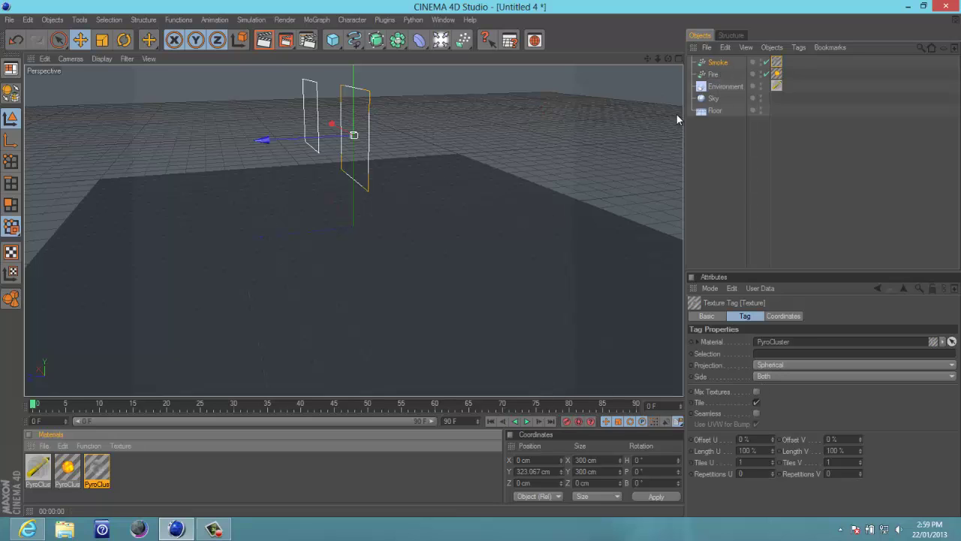
{"action": "left_click_drag", "start_coordinate": [668, 58], "coordinate": [541, 404]}
{"action": "left_click", "coordinate": [526, 421]}
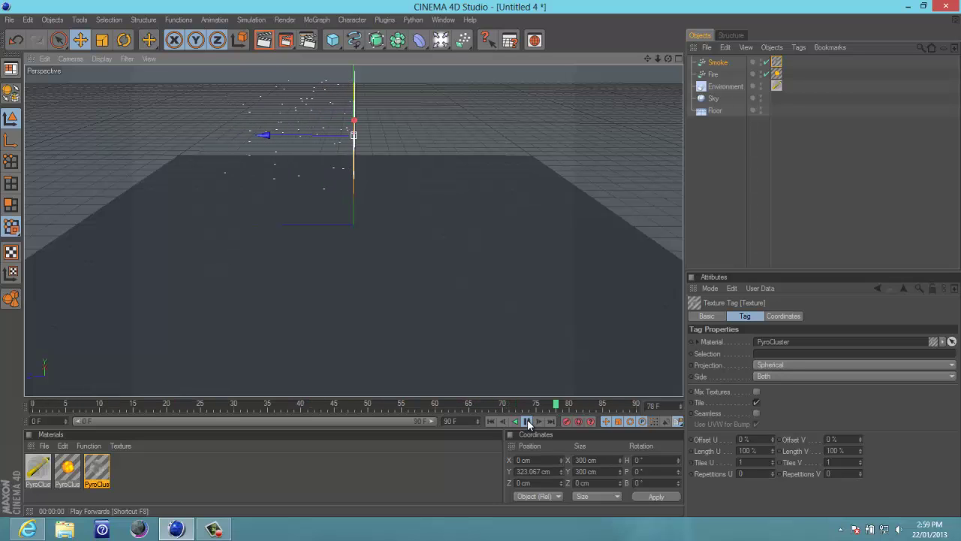
- Stop playback at frame 89 and toggle Show Objects in the Smoke and Fire Particle tabs
{"action": "left_click", "coordinate": [527, 419]}
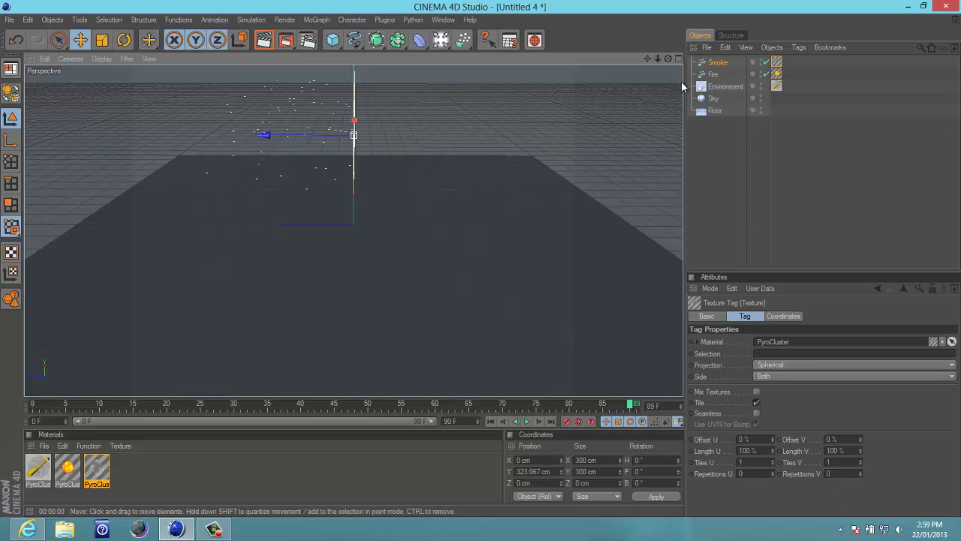
{"action": "left_click", "coordinate": [710, 64]}
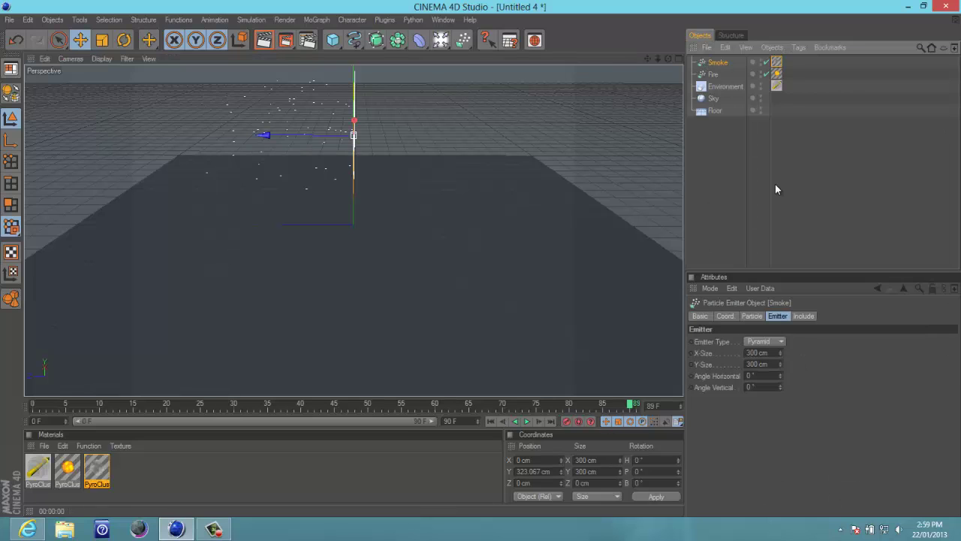
{"action": "left_click", "coordinate": [752, 317]}
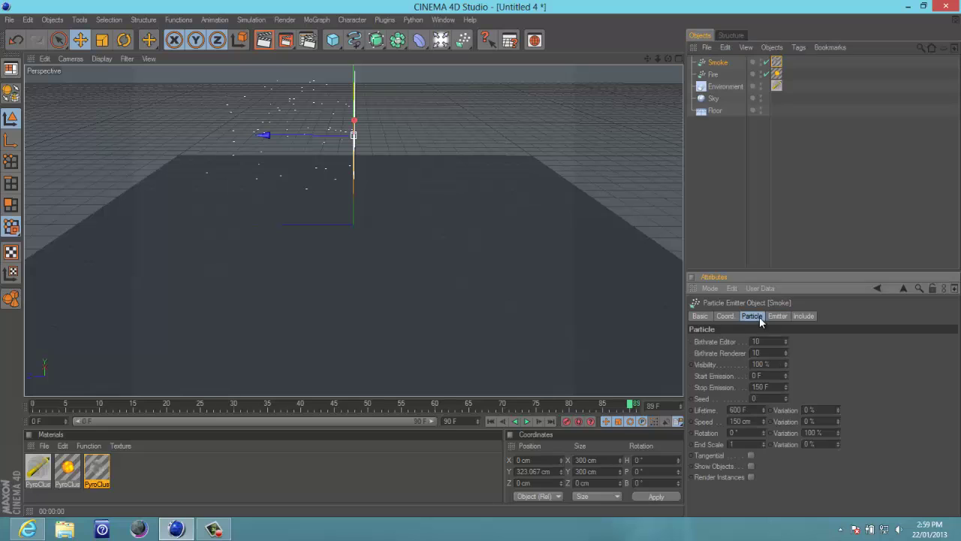
{"action": "left_click", "coordinate": [751, 466]}
{"action": "left_click", "coordinate": [713, 75]}
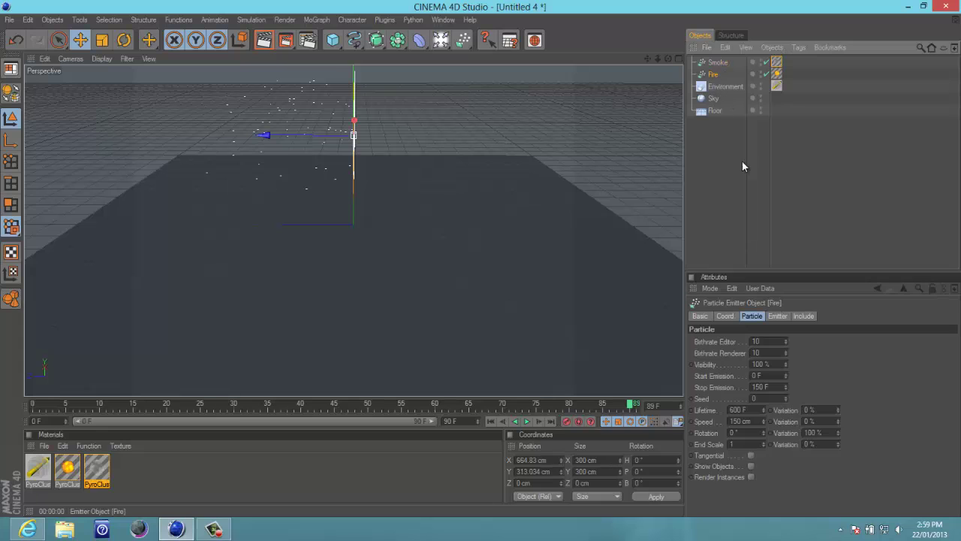
{"action": "left_click", "coordinate": [751, 466]}
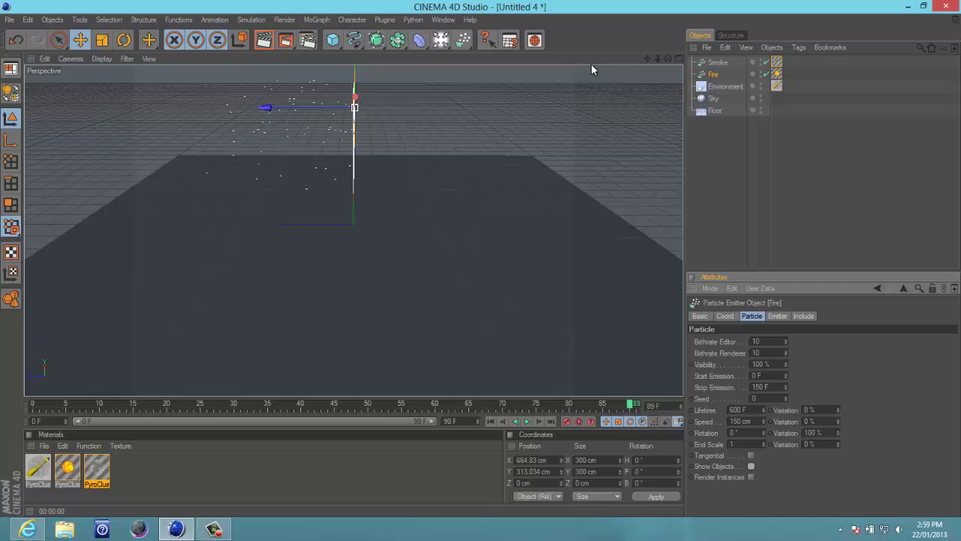
- Test-render the fire and smoke at frame 89, then view the scene from a lower angle
{"action": "left_click", "coordinate": [264, 40]}
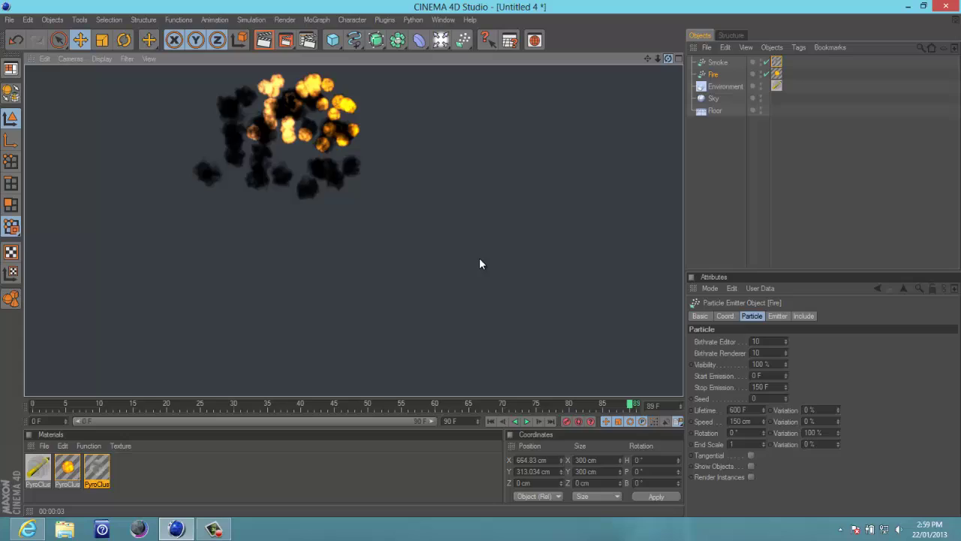
{"action": "scroll", "coordinate": [479, 260], "scroll_direction": "down", "scroll_amount": 1}
{"action": "mouse_move", "coordinate": [475, 263]}
{"action": "left_mouse_down", "text": "alt"}
{"action": "mouse_move", "coordinate": [487, 265]}
{"action": "mouse_move", "coordinate": [477, 263]}
{"action": "mouse_move", "coordinate": [485, 256]}
{"action": "mouse_move", "coordinate": [485, 266]}
{"action": "mouse_move", "coordinate": [457, 262]}
{"action": "mouse_move", "coordinate": [504, 262]}
{"action": "mouse_move", "coordinate": [481, 260]}
{"action": "left_mouse_up", "text": "alt"}
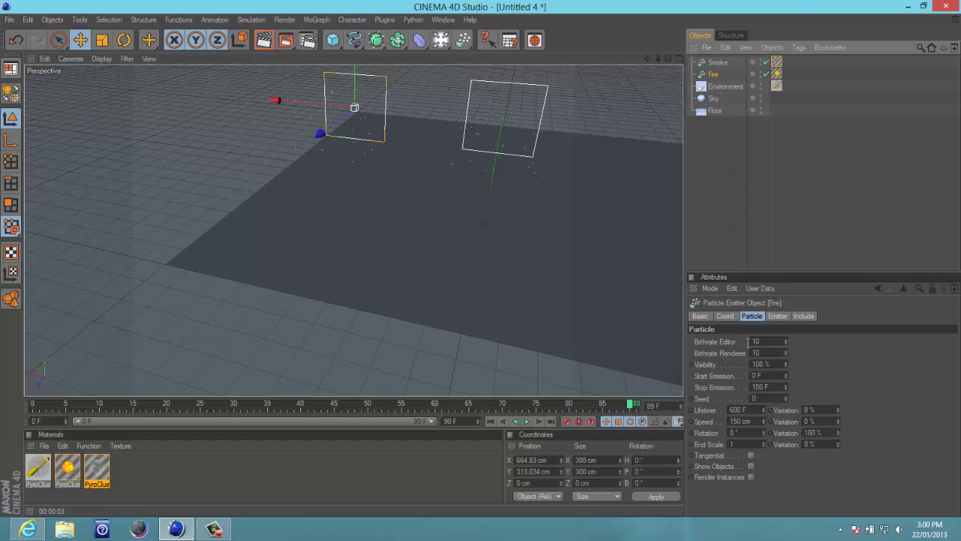
- Give the Fire emitter editor birthrate 112, 100 % lifetime and speed variation, and end scale 2.06
{"action": "left_click_drag", "start_coordinate": [786, 342], "coordinate": [790, 320]}
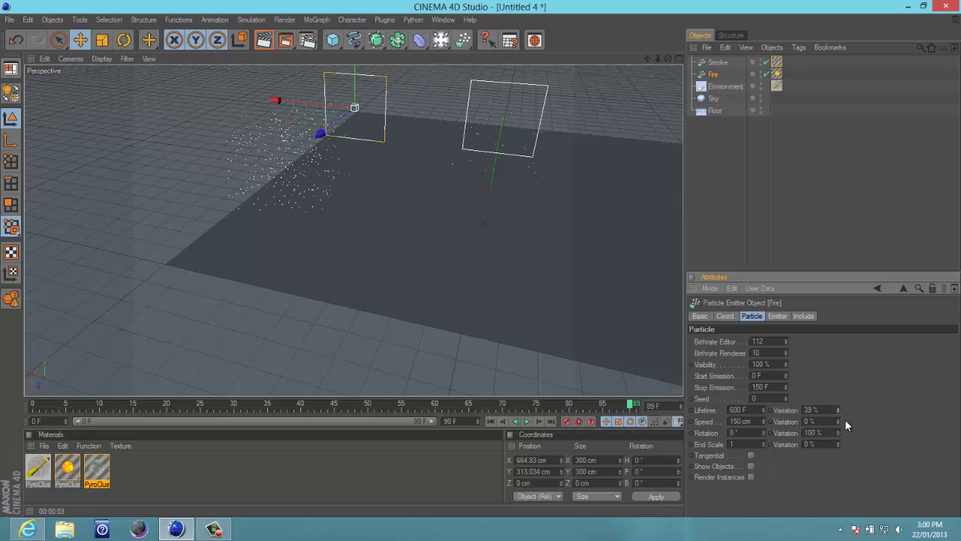
{"action": "mouse_move", "coordinate": [839, 411]}
{"action": "left_mouse_down"}
{"action": "mouse_move", "coordinate": [845, 385]}
{"action": "mouse_move", "coordinate": [840, 412]}
{"action": "left_mouse_up"}
{"action": "left_click", "coordinate": [752, 444]}
{"action": "left_click_drag", "start_coordinate": [667, 57], "coordinate": [488, 261]}
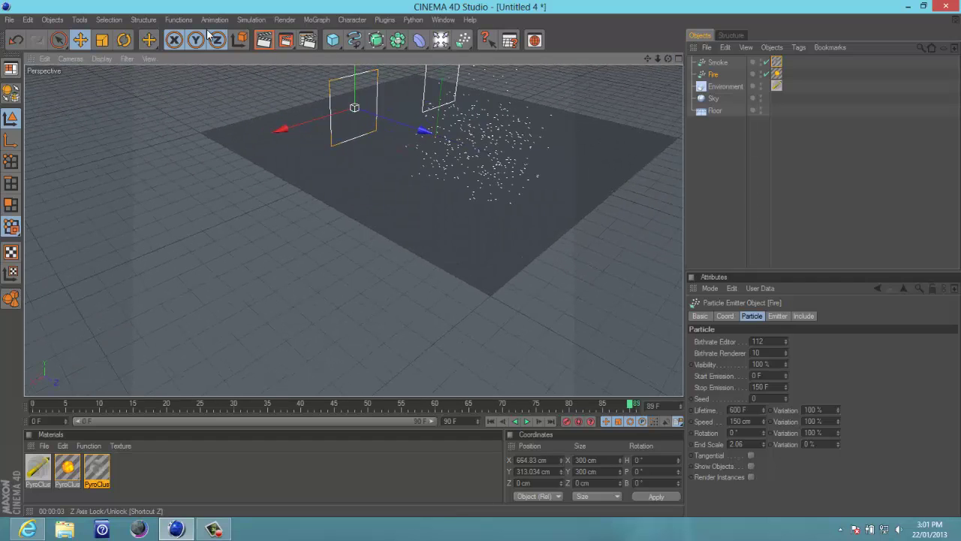
- Render a quick preview of the denser fire burst and dark smoke, then return to the editor
{"action": "left_click", "coordinate": [263, 40]}
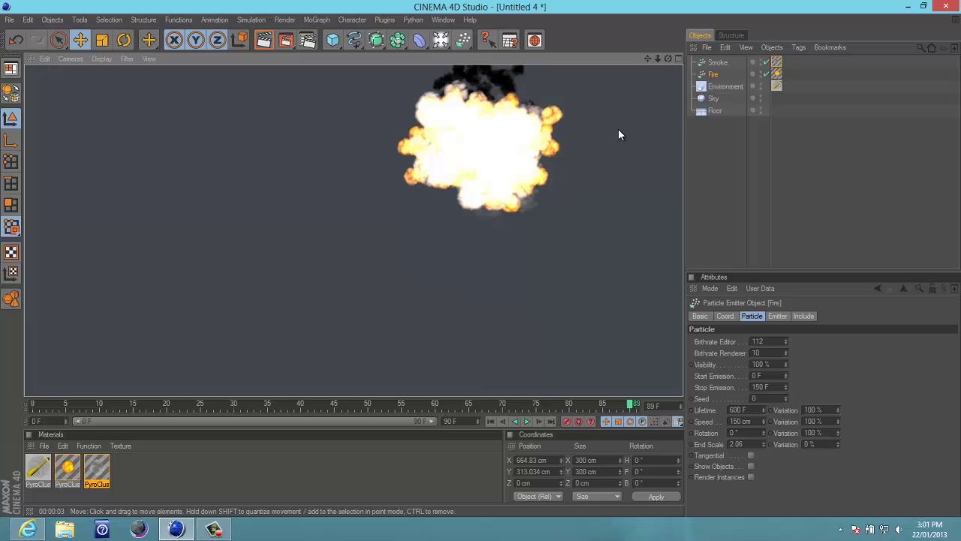
{"action": "left_click", "coordinate": [480, 258]}
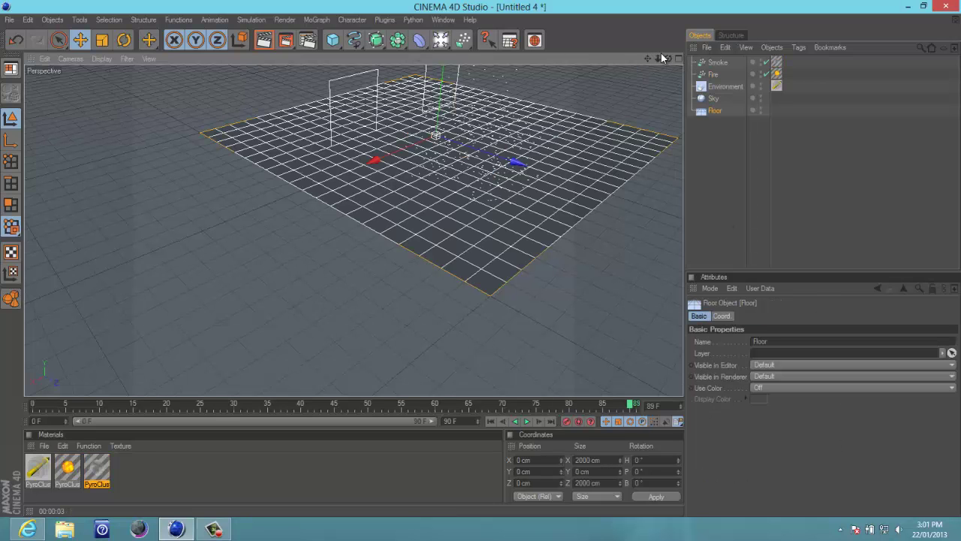
{"action": "left_click_drag", "start_coordinate": [483, 262], "coordinate": [481, 259], "text": "alt"}
{"action": "left_click", "coordinate": [713, 74]}
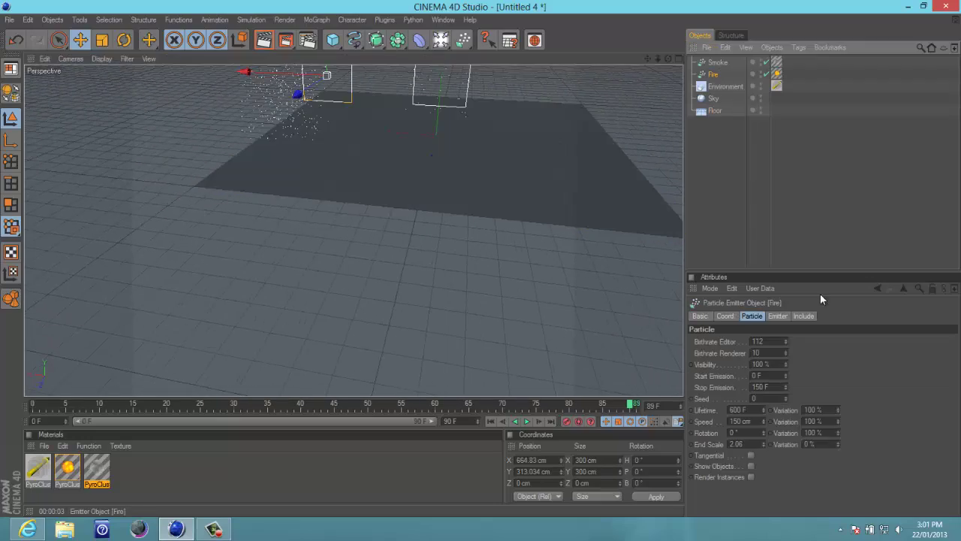
{"action": "left_click", "coordinate": [778, 316]}
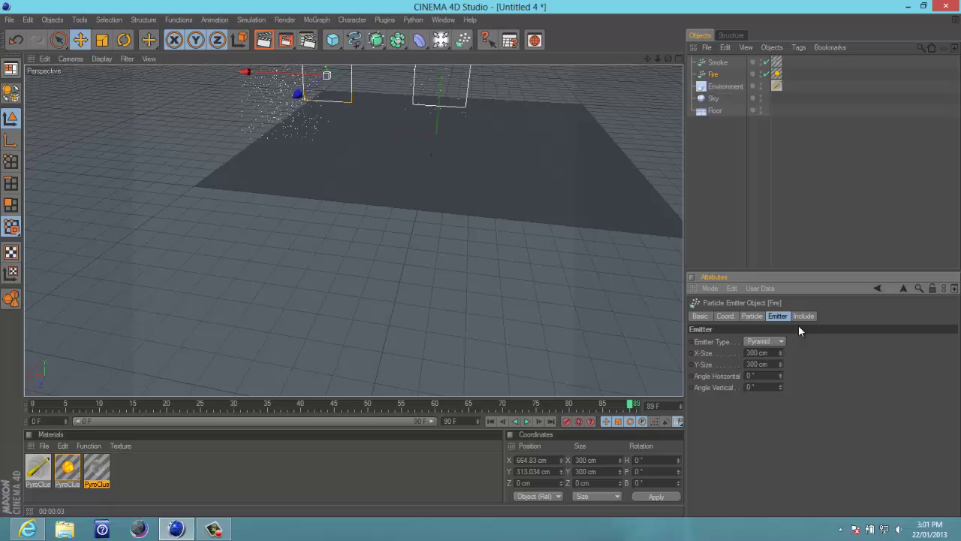
{"action": "left_click_drag", "start_coordinate": [781, 378], "coordinate": [783, 353]}
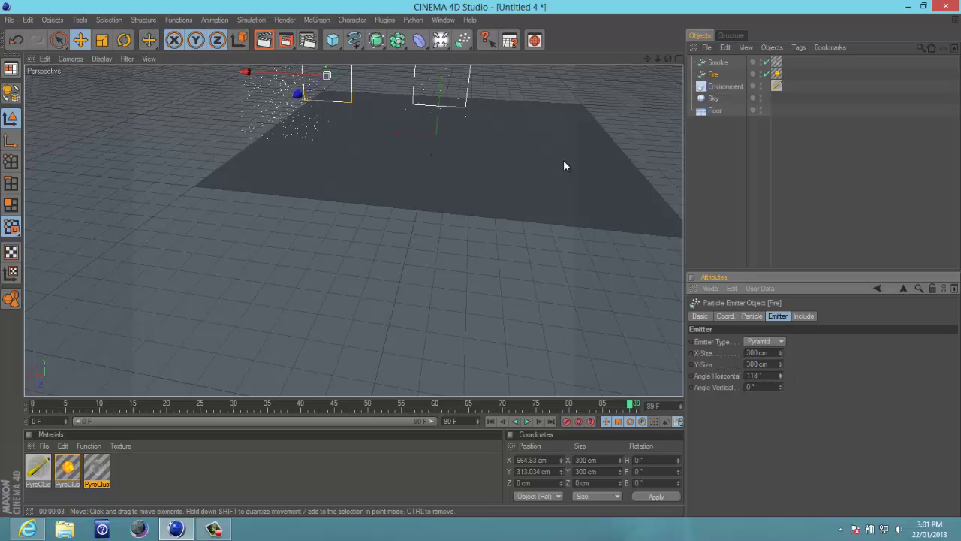
{"action": "left_click_drag", "start_coordinate": [647, 58], "coordinate": [563, 142]}
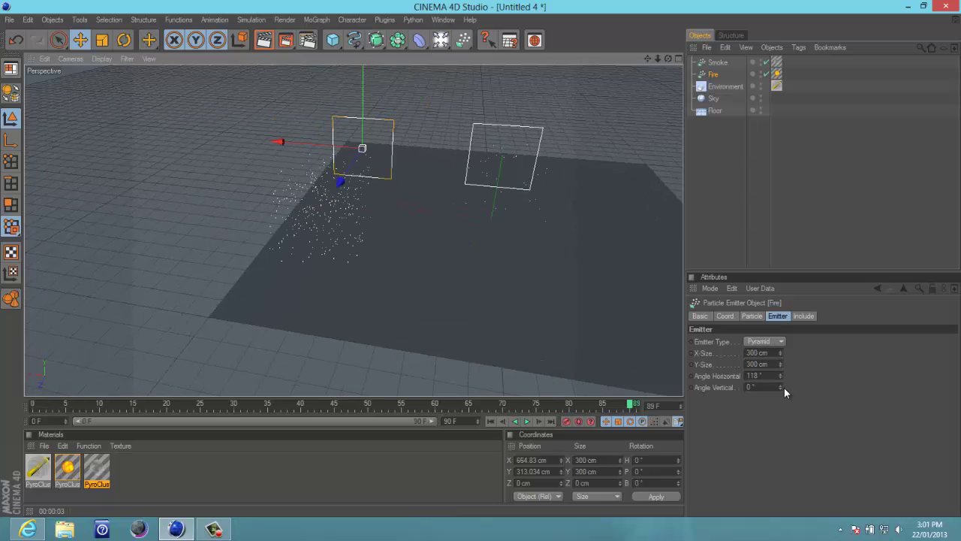
{"action": "left_click_drag", "start_coordinate": [779, 377], "coordinate": [796, 407]}
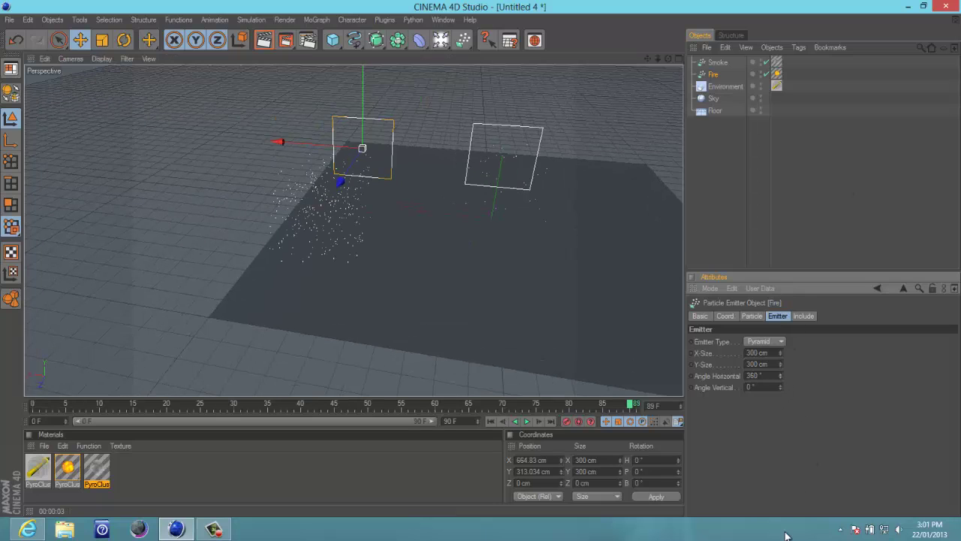
{"action": "mouse_move", "coordinate": [782, 374]}
{"action": "left_mouse_down"}
{"action": "mouse_move", "coordinate": [788, 406]}
{"action": "mouse_move", "coordinate": [782, 373]}
{"action": "left_mouse_up"}
{"action": "left_click_drag", "start_coordinate": [781, 388], "coordinate": [784, 410]}
{"action": "left_click_drag", "start_coordinate": [782, 375], "coordinate": [808, 451]}
{"action": "left_click", "coordinate": [752, 316]}
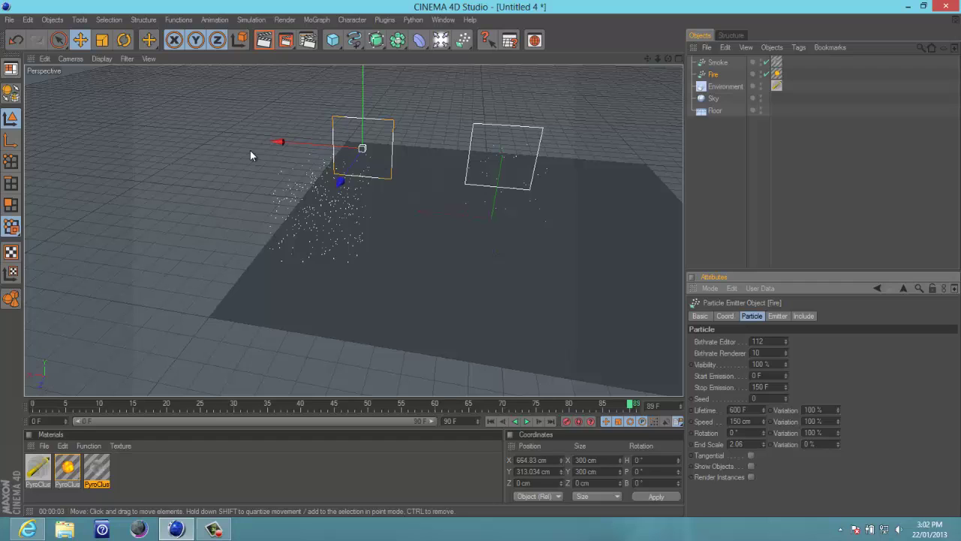
{"action": "left_click", "coordinate": [778, 316]}
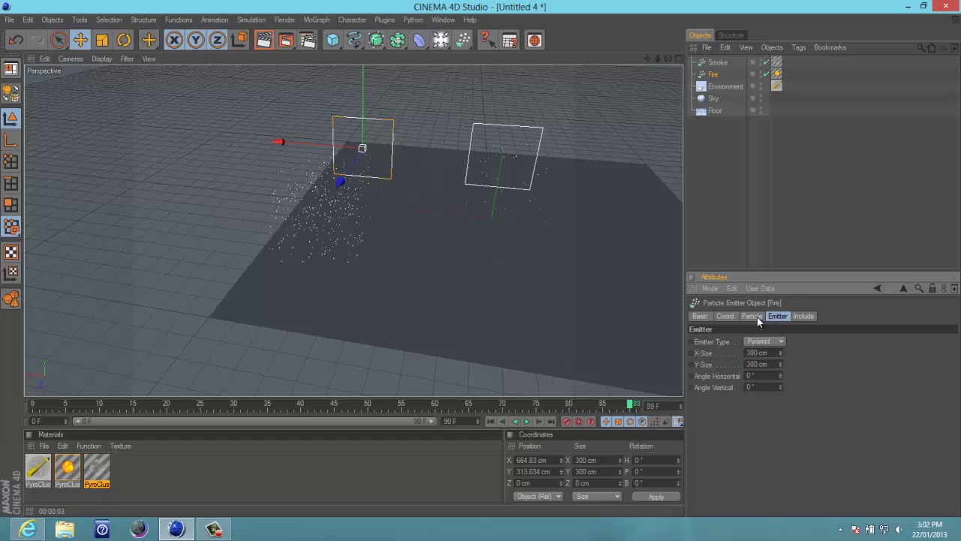
{"action": "left_click", "coordinate": [804, 316]}
{"action": "left_click", "coordinate": [750, 317]}
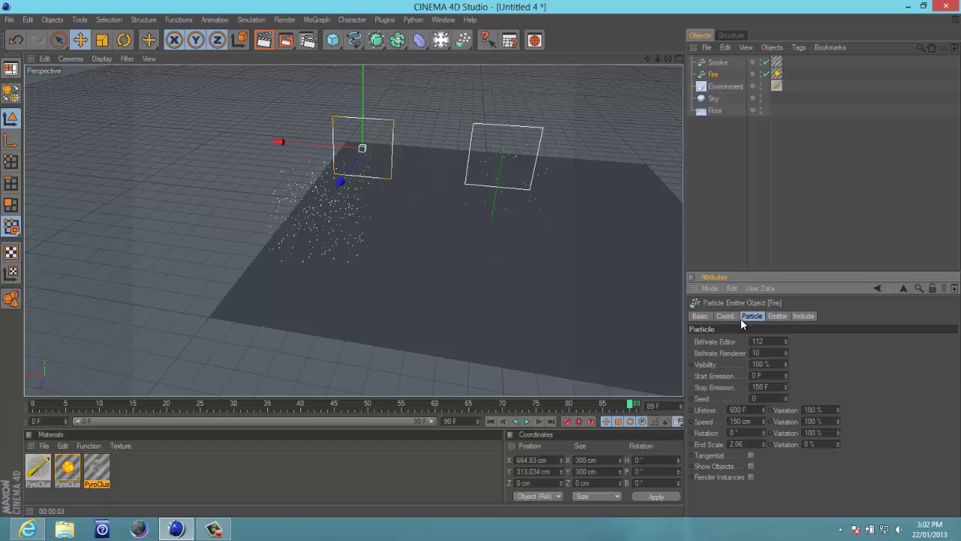
{"action": "left_click", "coordinate": [726, 316]}
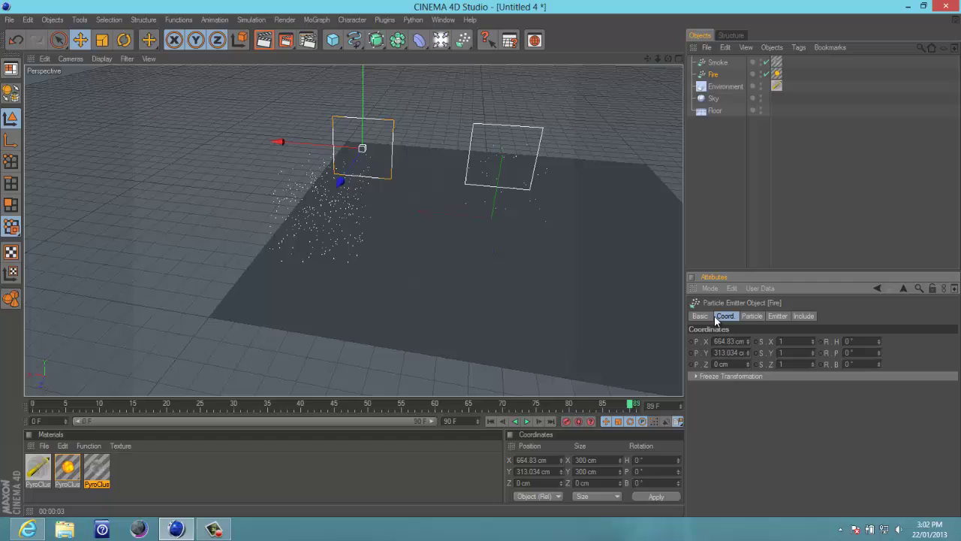
{"action": "left_click", "coordinate": [711, 316]}
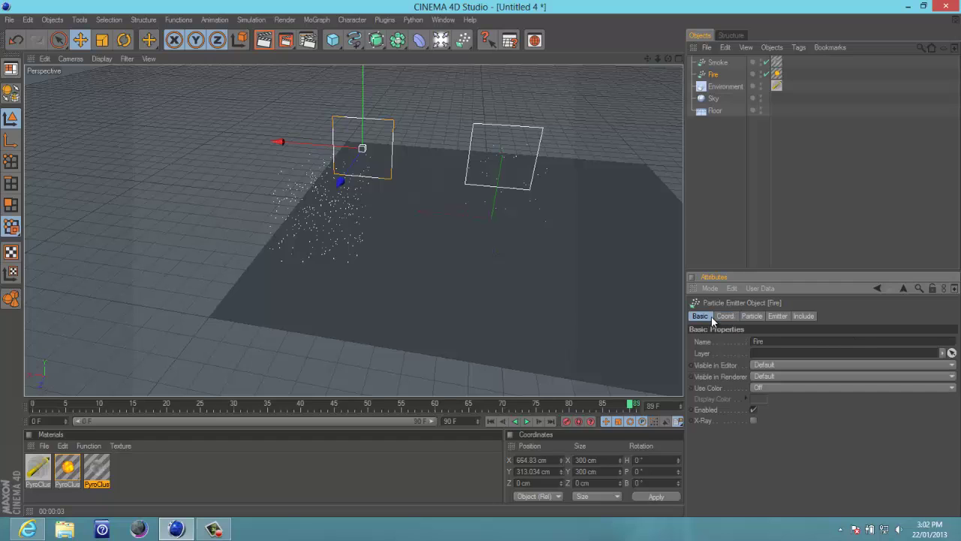
{"action": "left_click", "coordinate": [752, 316]}
{"action": "left_click", "coordinate": [778, 317]}
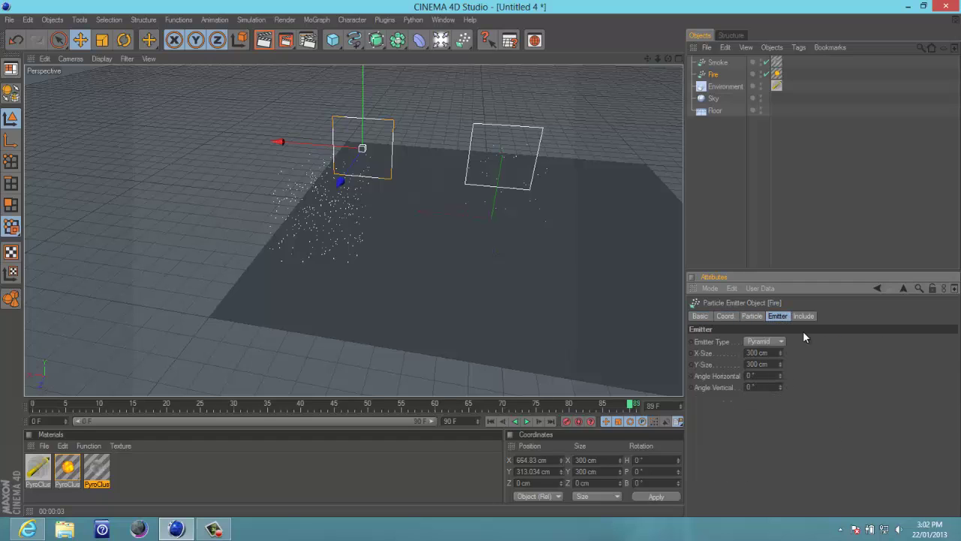
{"action": "left_click", "coordinate": [753, 318]}
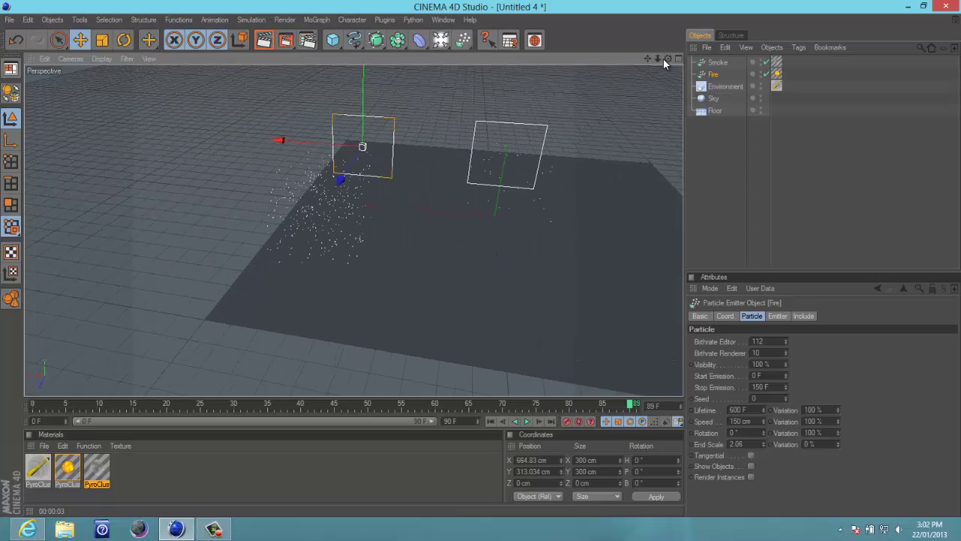
- Reframe the view over the floor to recentre the emitters and render a new fire preview
{"action": "left_click_drag", "start_coordinate": [664, 58], "coordinate": [482, 263]}
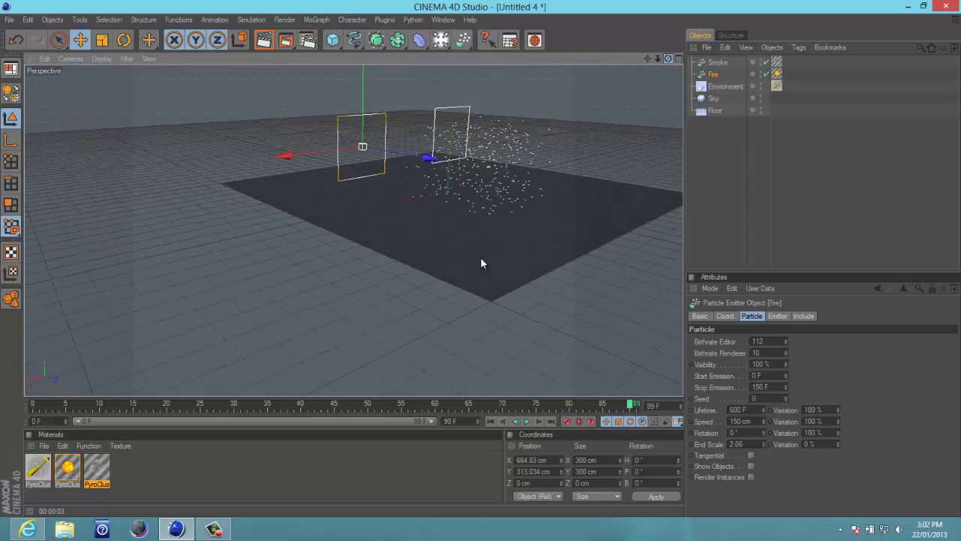
{"action": "left_click_drag", "start_coordinate": [647, 57], "coordinate": [492, 254]}
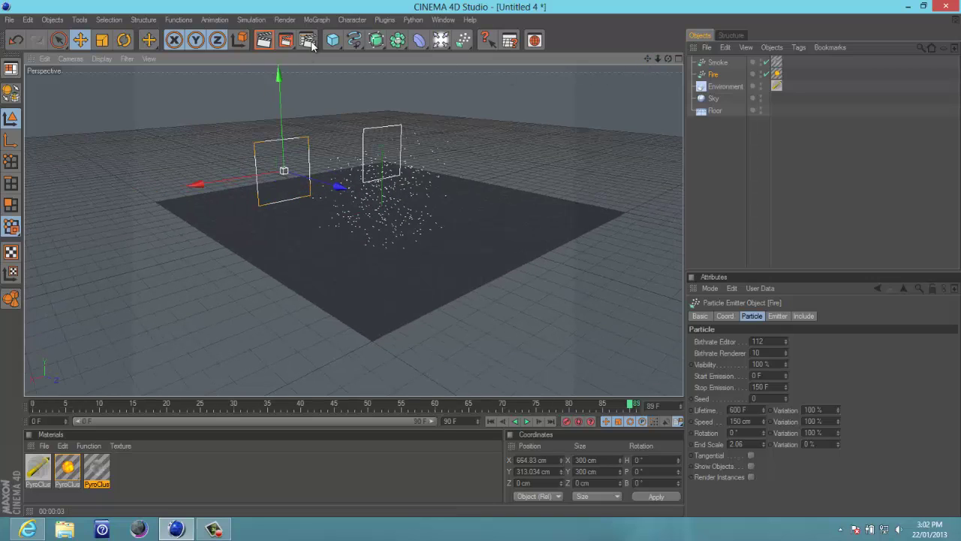
{"action": "left_click", "coordinate": [263, 46]}
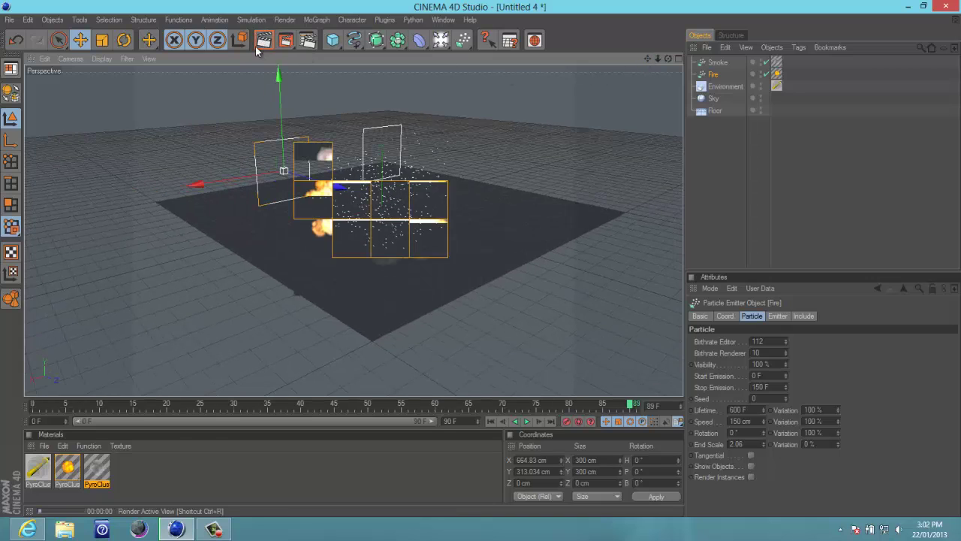